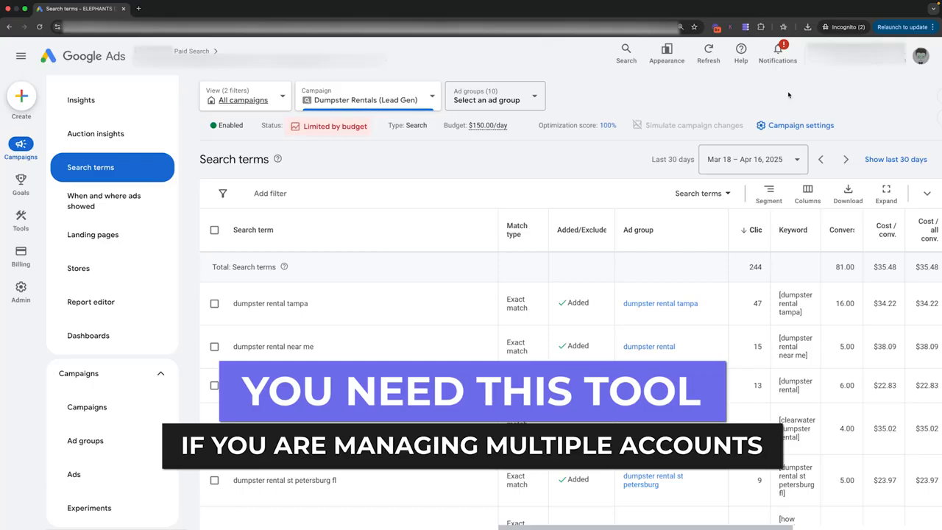
# Open the keywordme extension and try its keyword session switch and Broad match option, restoring both to their original state
pyautogui.click(745, 27)
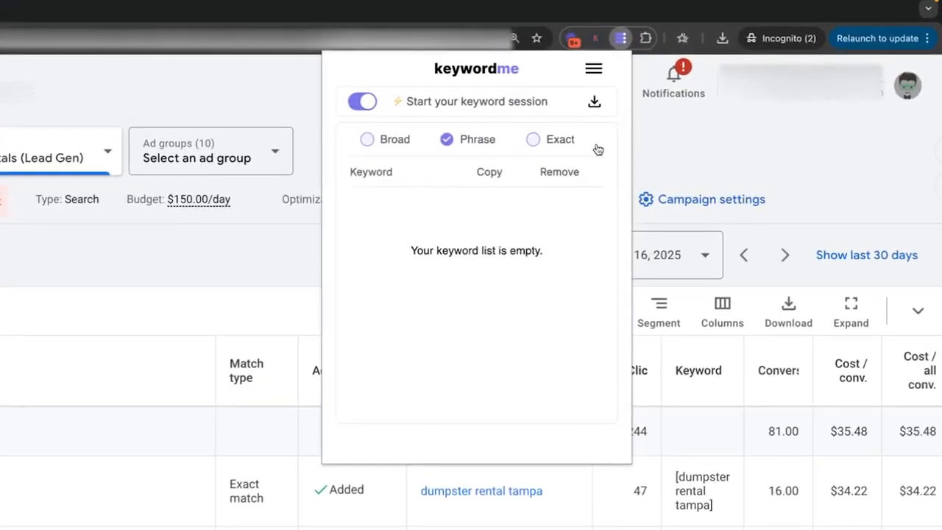
pyautogui.click(350, 108)
pyautogui.click(352, 107)
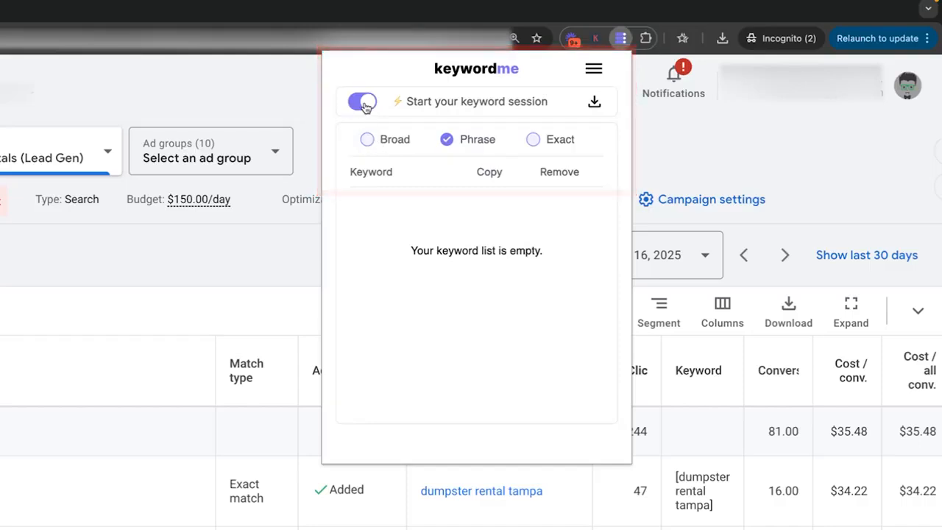
pyautogui.click(369, 141)
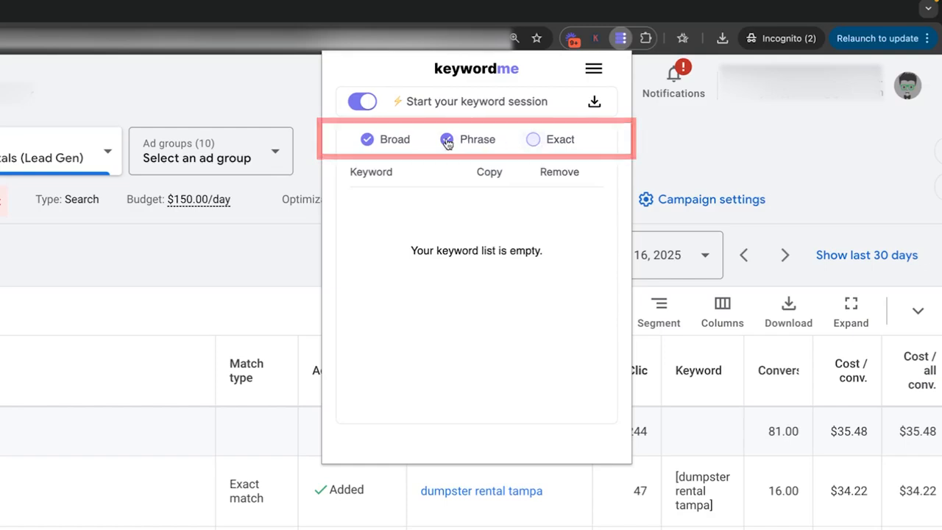
pyautogui.click(369, 142)
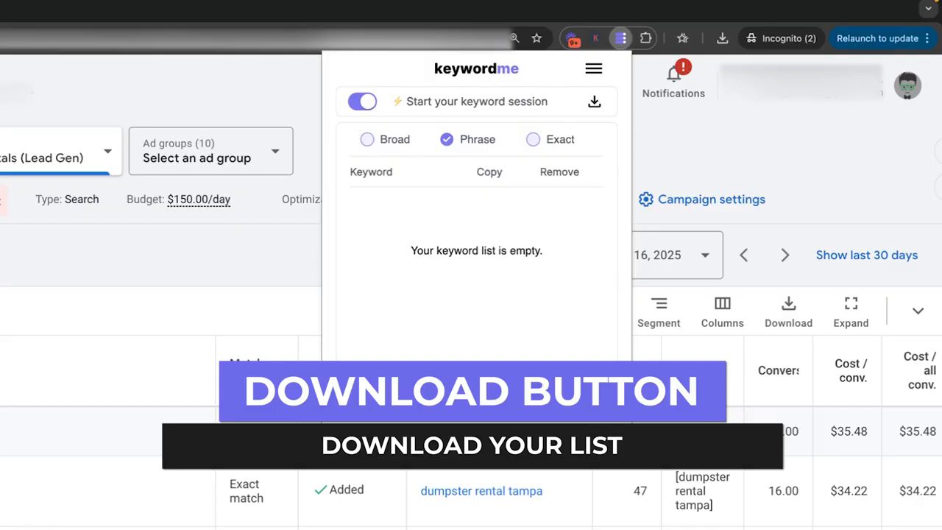
# Open the keyword list's download dialog, examine the list name field, and dismiss it without downloading
pyautogui.click(594, 105)
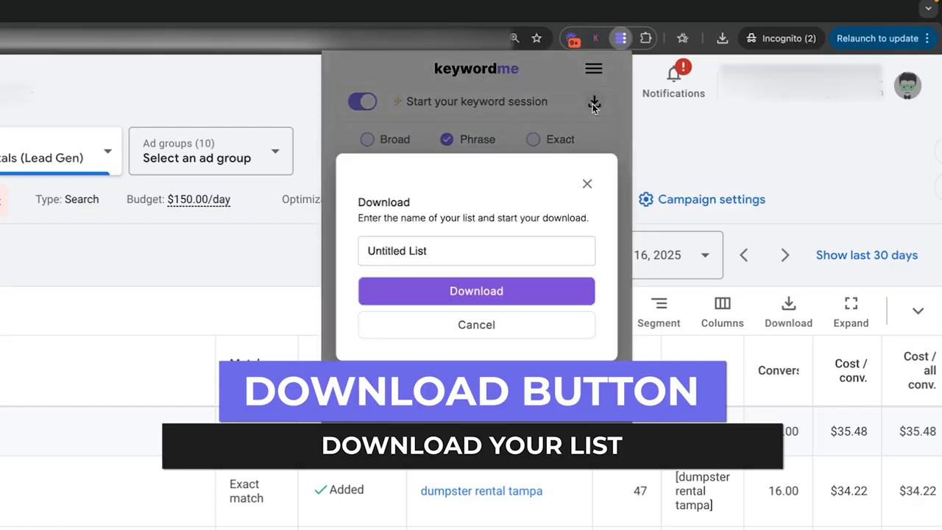
pyautogui.moveTo(368, 251); pyautogui.dragTo(401, 254)
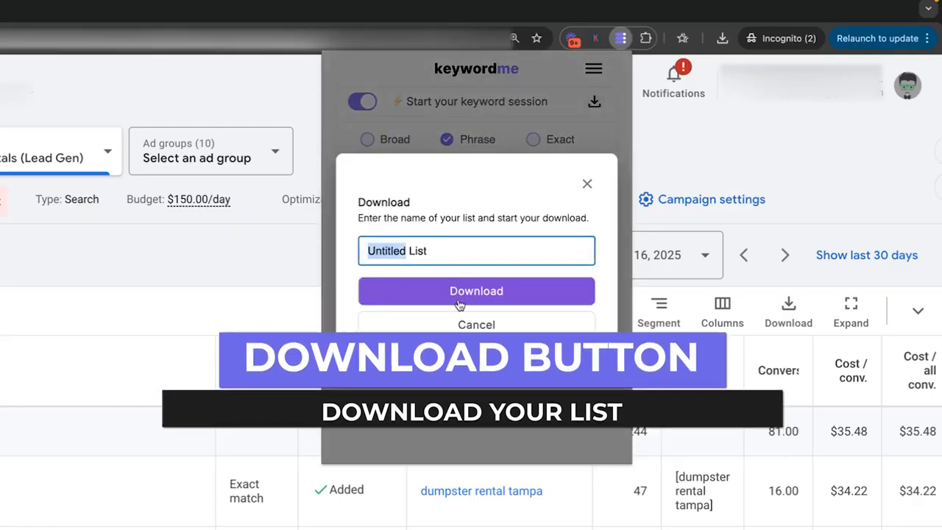
pyautogui.click(587, 184)
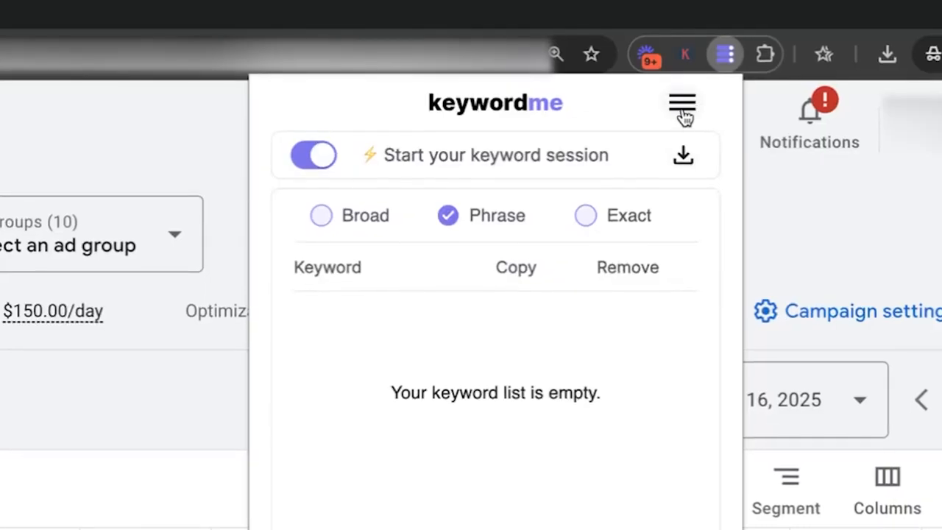
# Add the keywords plumber, plumber near me and plumbing company to the keywordme list
pyautogui.click(680, 107)
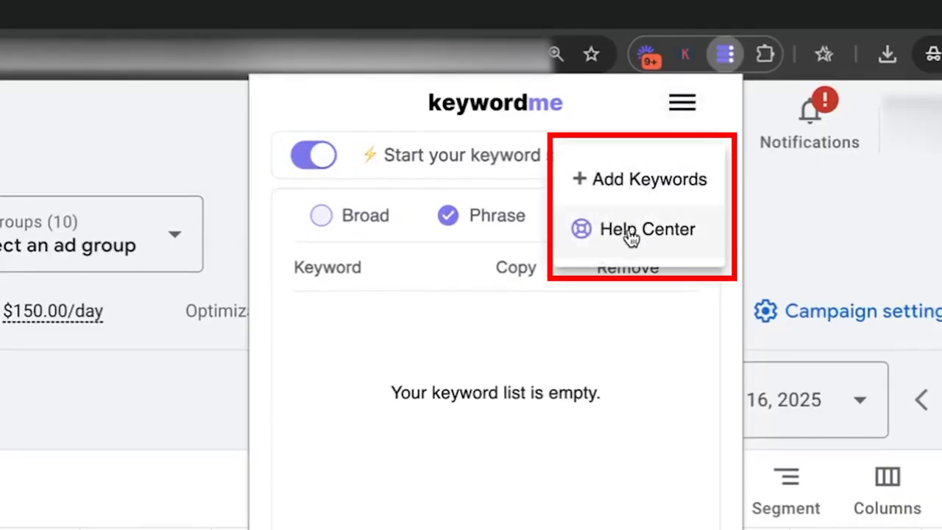
pyautogui.click(621, 185)
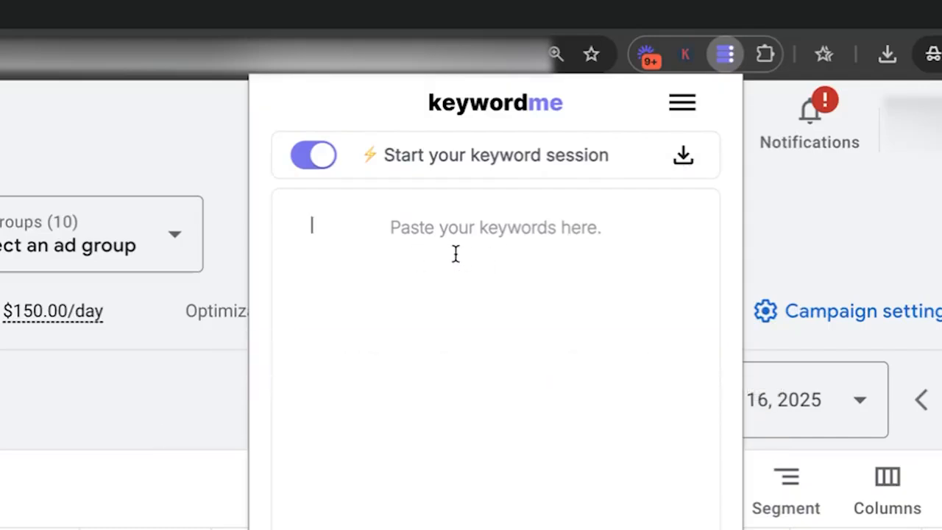
pyautogui.write('plumbing company')
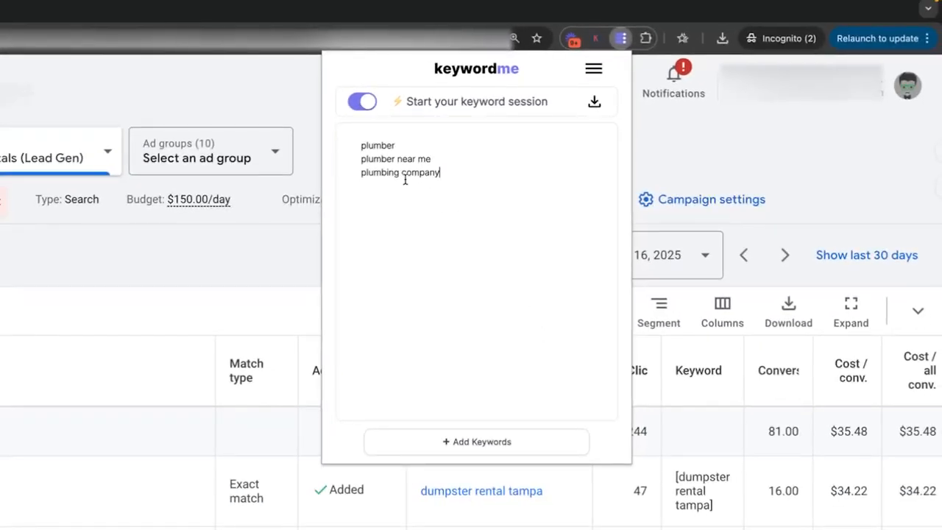
pyautogui.click(463, 445)
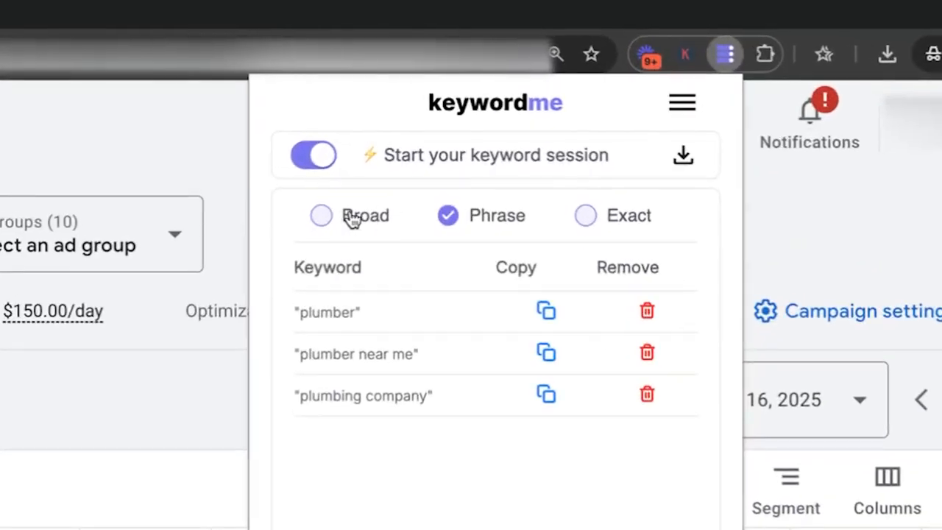
# Try the Broad and Exact match types on the listed keywords, leaving only Broad selected
pyautogui.click(386, 142)
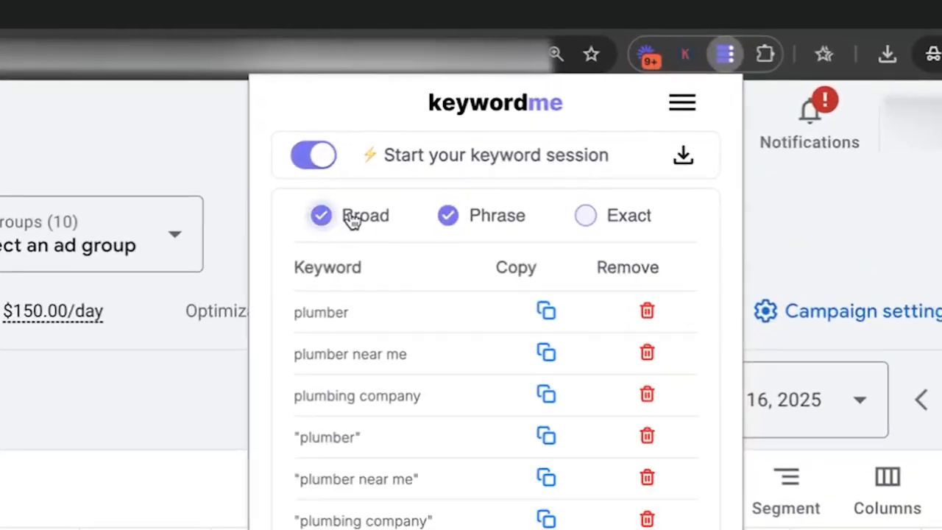
pyautogui.click(585, 220)
pyautogui.click(451, 219)
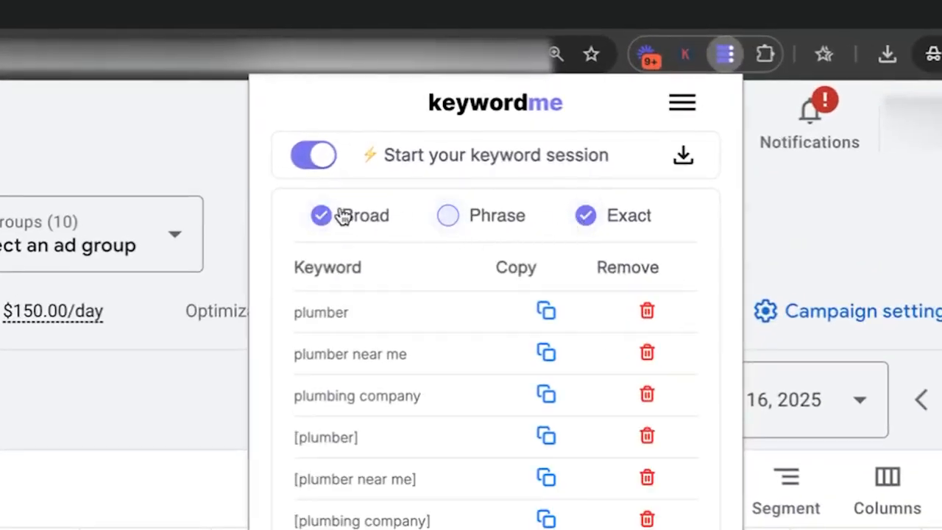
pyautogui.click(343, 216)
pyautogui.click(585, 218)
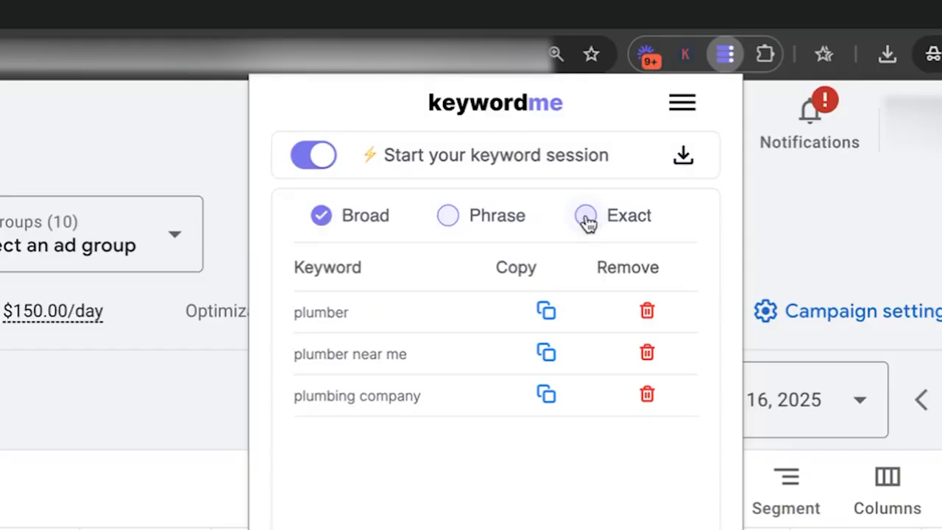
# Select only the Phrase match type, remove all keywords from the list, and close the extension
pyautogui.click(460, 219)
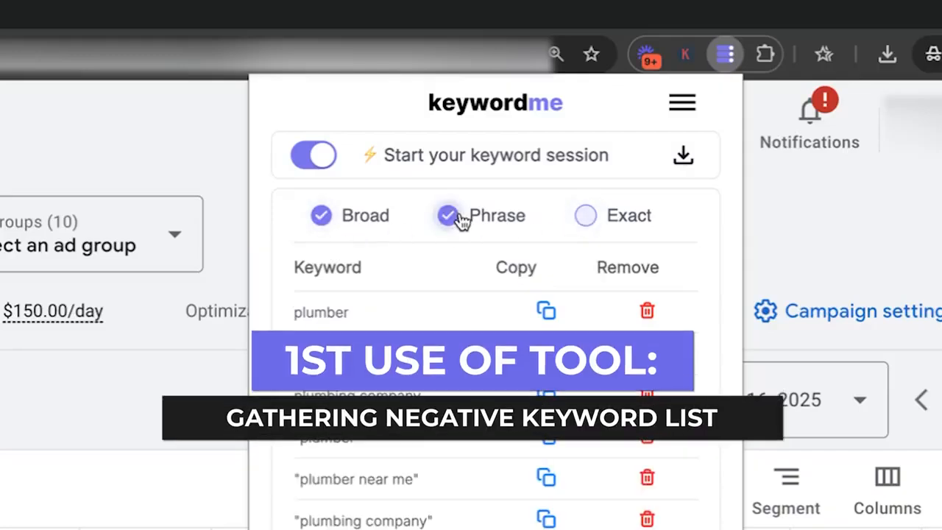
pyautogui.click(318, 216)
pyautogui.click(523, 524)
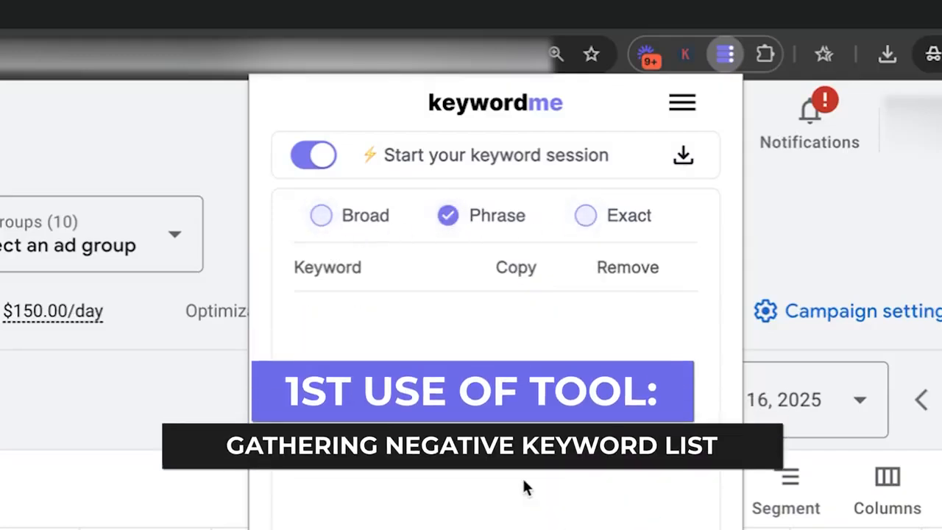
pyautogui.click(816, 273)
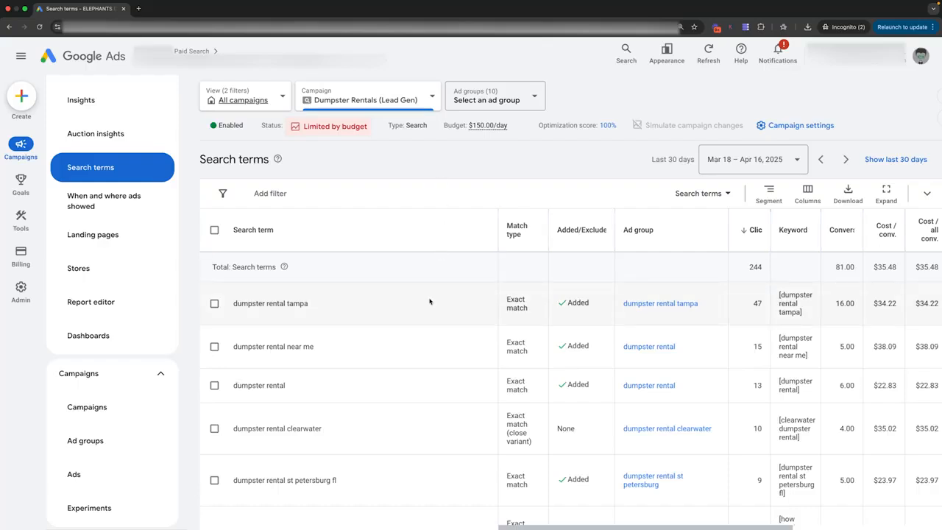
# Capture the word "cheap" from the search term "cheap dumpster rental tampa" and check it in the keywordme list
pyautogui.scroll(-2, 429, 301)
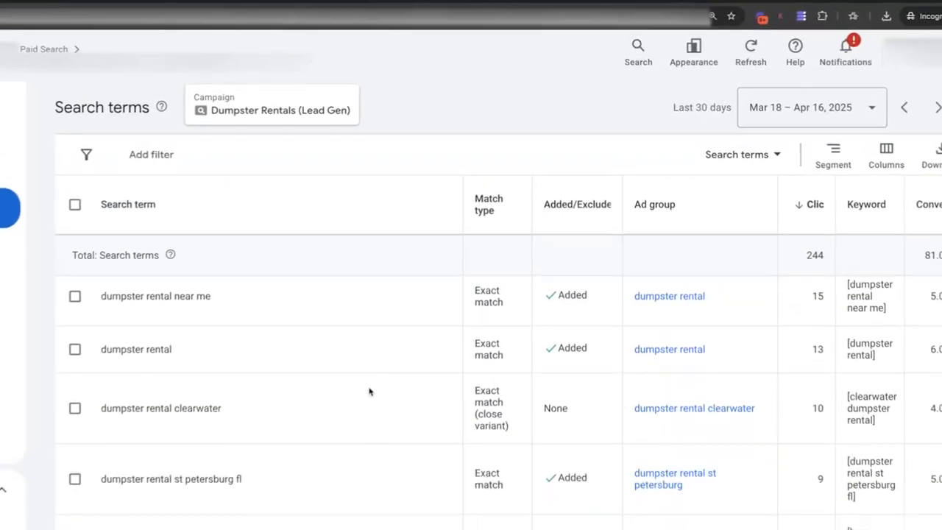
pyautogui.scroll(-2, 370, 391)
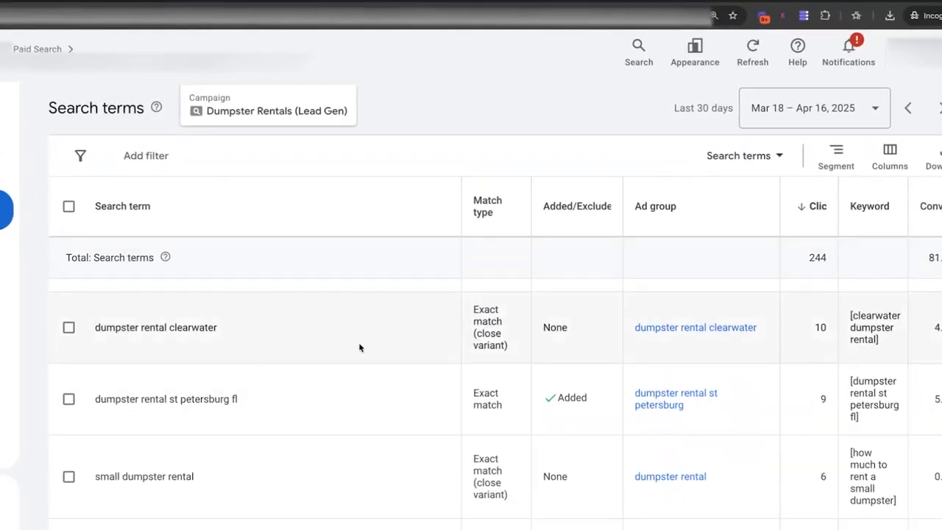
pyautogui.scroll(-4, 359, 347)
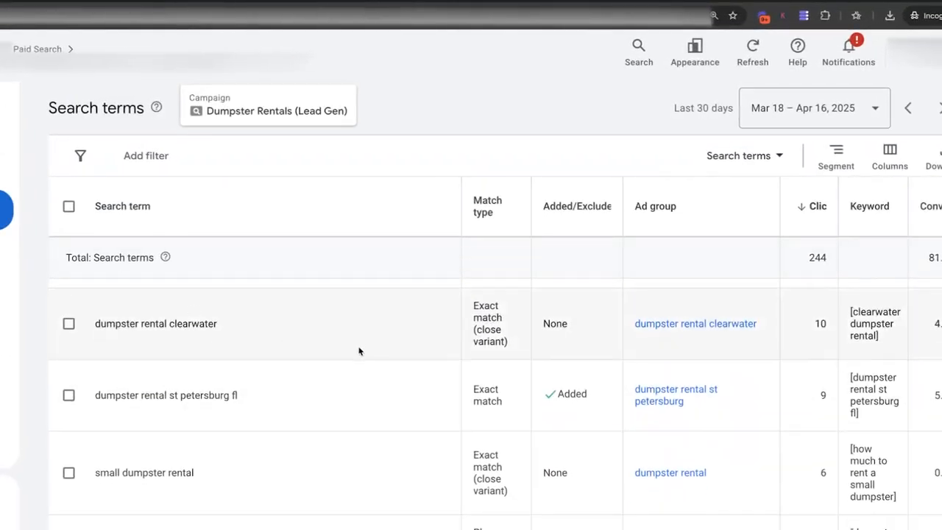
pyautogui.scroll(-5, 359, 351)
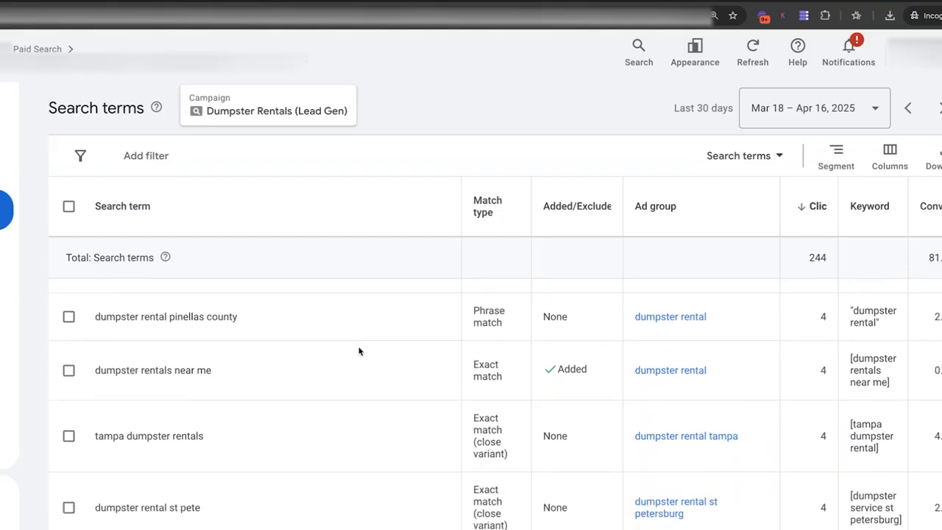
pyautogui.scroll(-2, 359, 351)
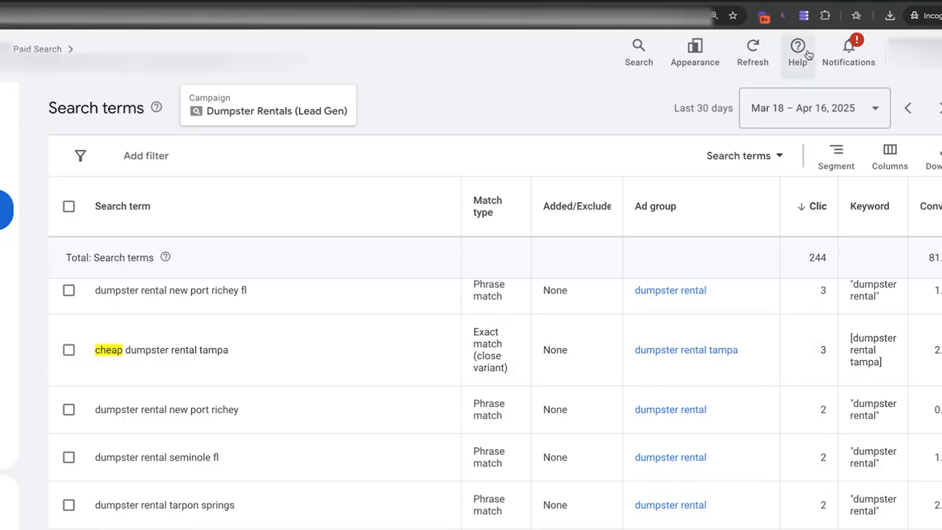
pyautogui.click(803, 15)
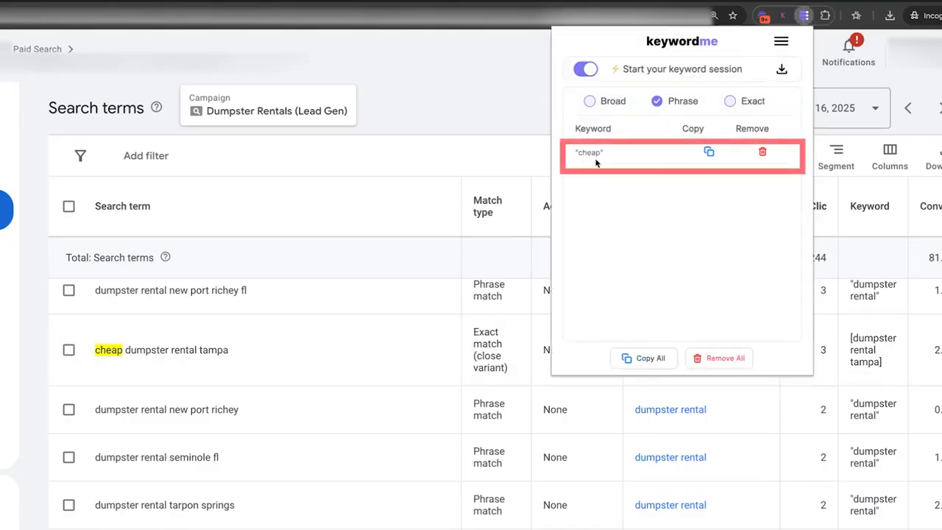
pyautogui.click(407, 184)
# Capture the search term "rent a garbage" as a keyword and check it in the keywordme list
pyautogui.scroll(-3, 215, 386)
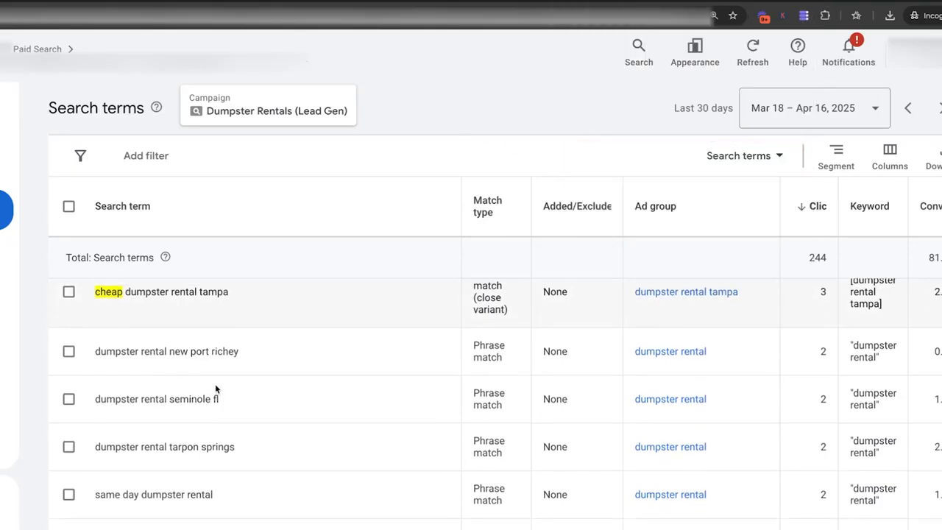
pyautogui.scroll(-4, 215, 385)
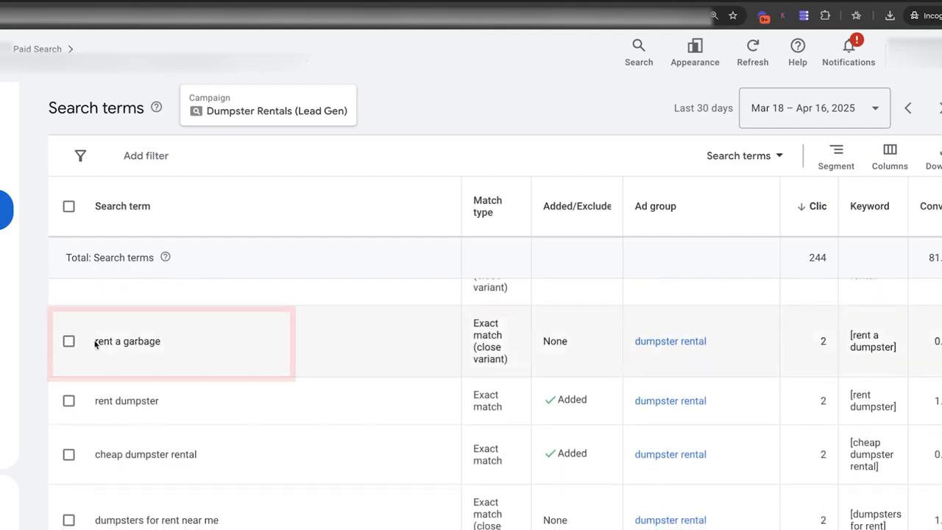
pyautogui.moveTo(94, 340); pyautogui.dragTo(139, 340)
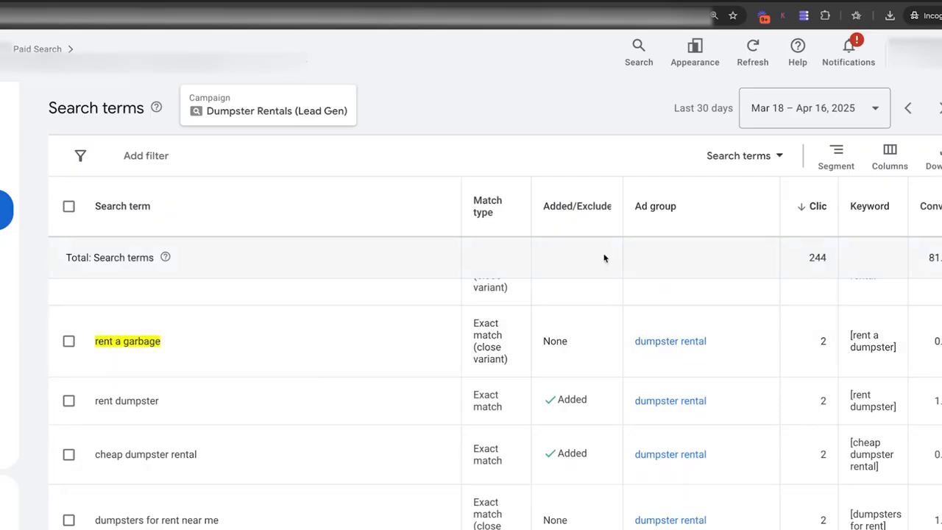
pyautogui.click(803, 15)
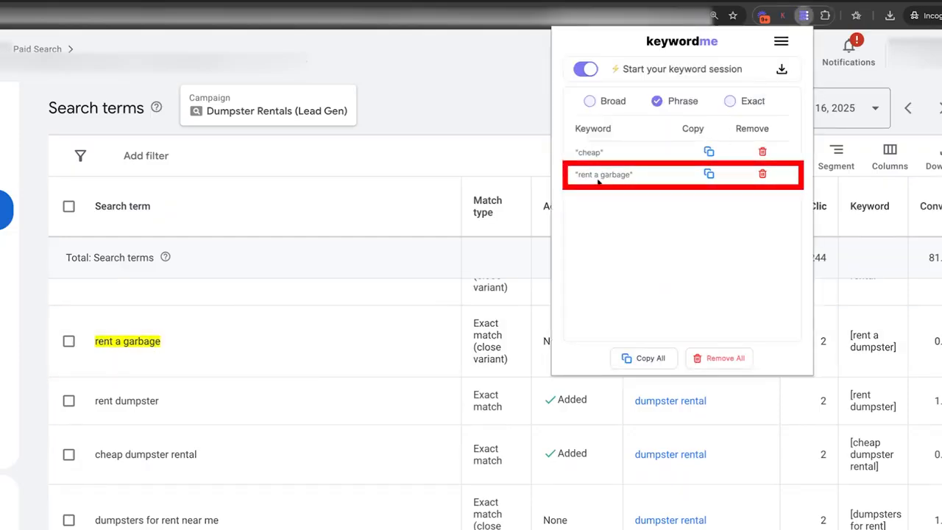
pyautogui.click(450, 131)
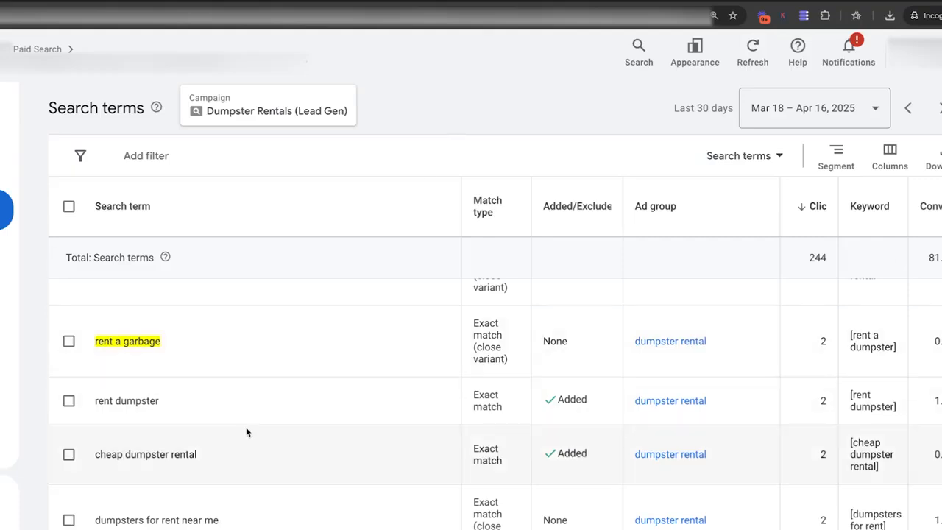
# Capture "pro" from "pro dumpster rental" and "4 yard" from "4 yard dumpster rental prices" as keywords
pyautogui.scroll(-3, 246, 430)
pyautogui.scroll(-1, 246, 432)
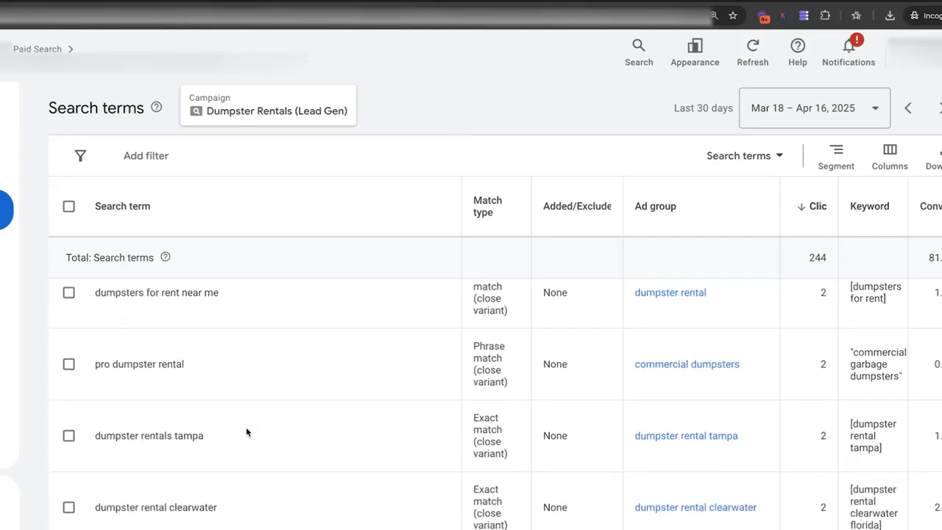
pyautogui.scroll(-3, 234, 393)
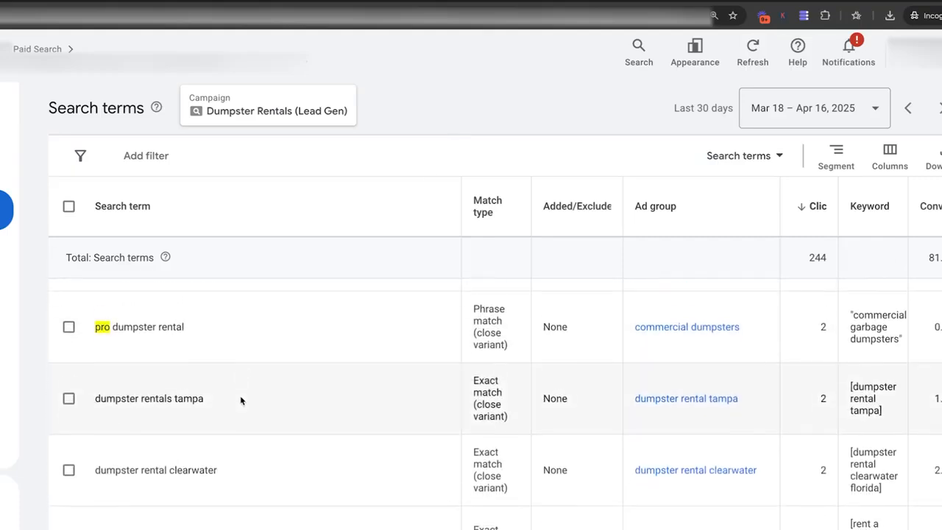
pyautogui.scroll(-3, 240, 400)
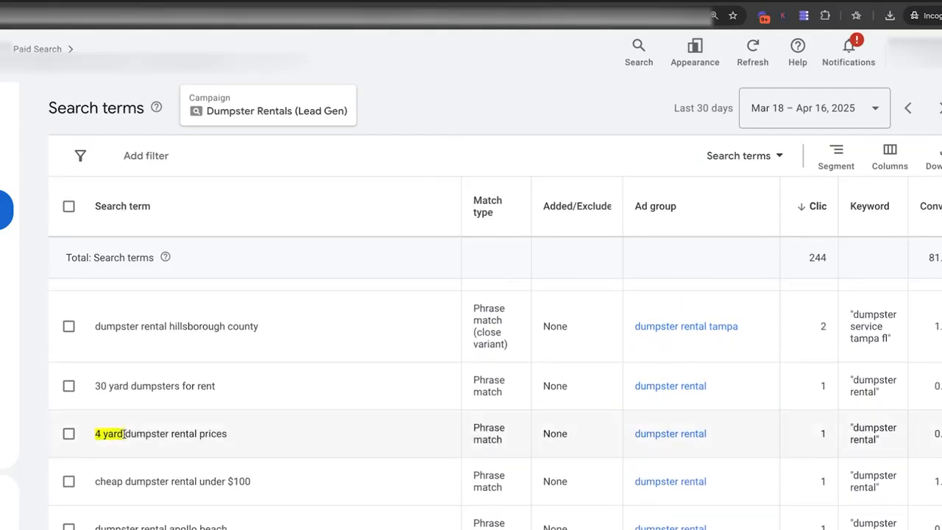
# Capture "mini" from "mini dumpster rental" and "rubber" from "rubber wheeled dumpster rental" as keywords
pyautogui.scroll(-3, 237, 455)
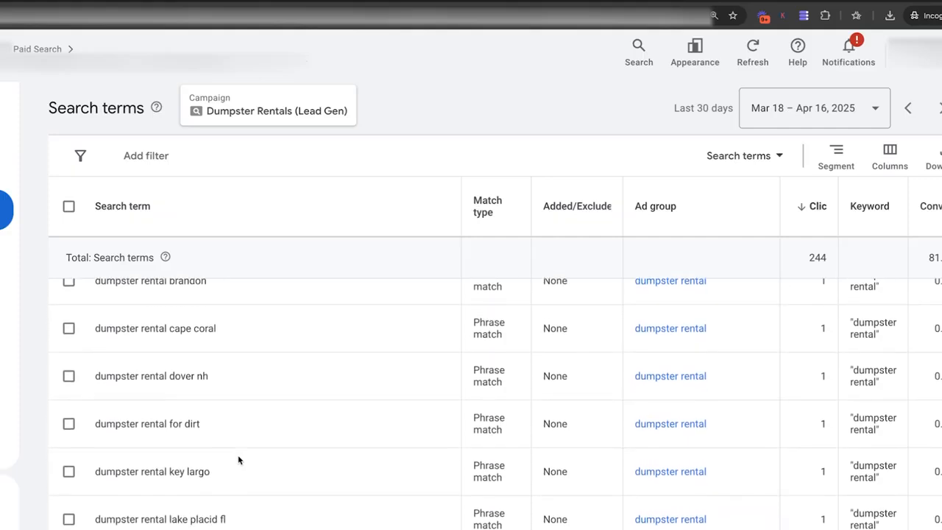
pyautogui.scroll(-6, 237, 460)
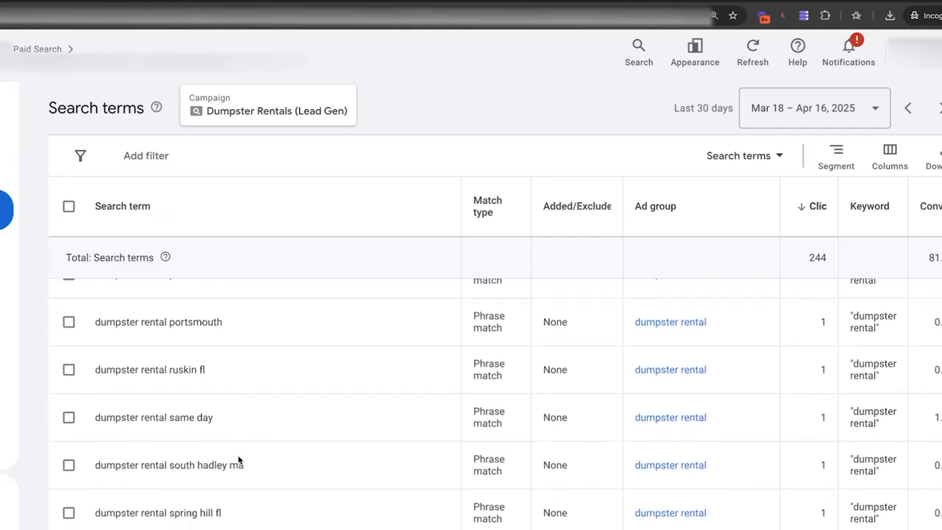
pyautogui.scroll(-5, 237, 460)
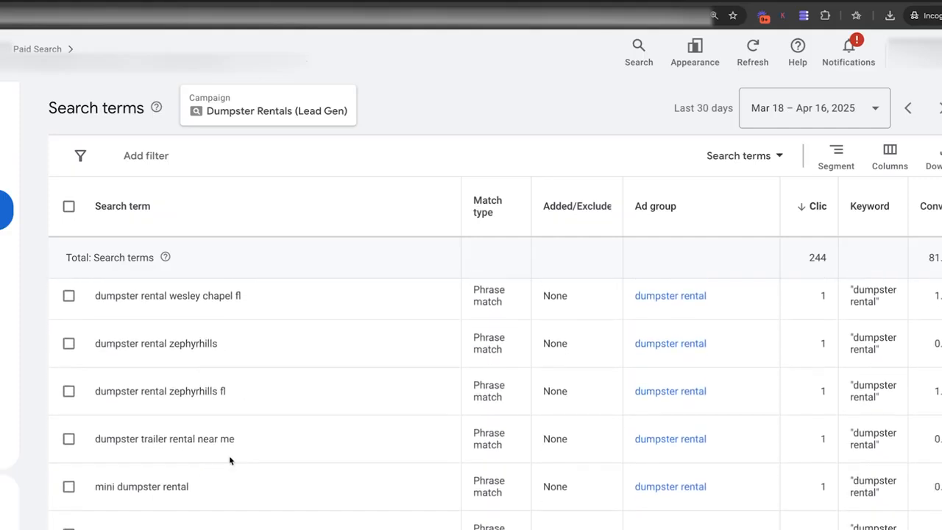
pyautogui.scroll(-2, 108, 487)
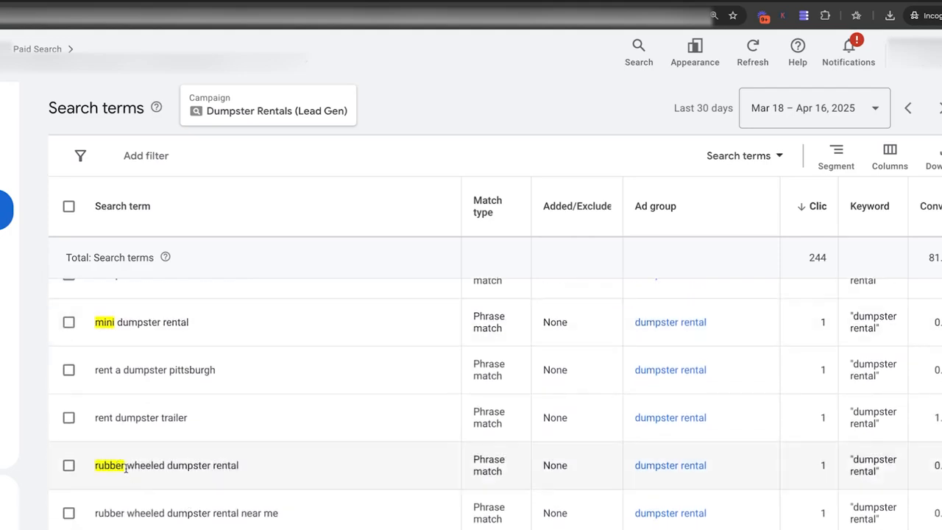
# Capture "wheeled" and "rubber wheeled" from the rubber wheeled dumpster rental search terms as keywords
pyautogui.scroll(-1, 229, 461)
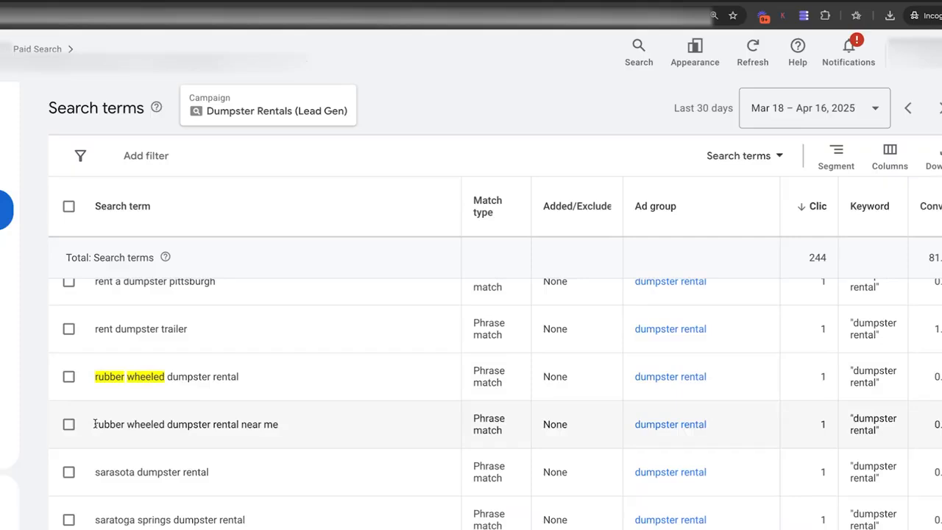
pyautogui.moveTo(94, 424); pyautogui.dragTo(154, 424)
# Review the remaining search terms through the end of the report page for irrelevant queries
pyautogui.scroll(-6, 255, 457)
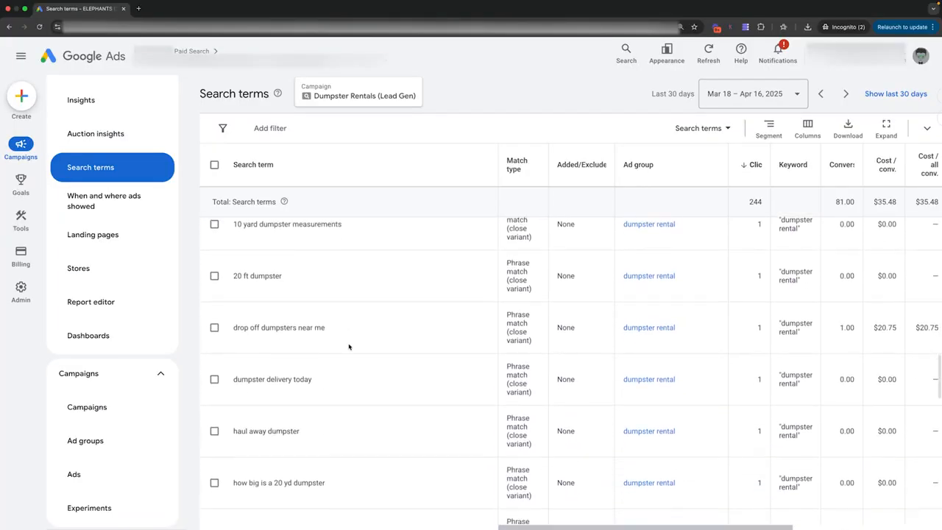
pyautogui.scroll(-3, 349, 347)
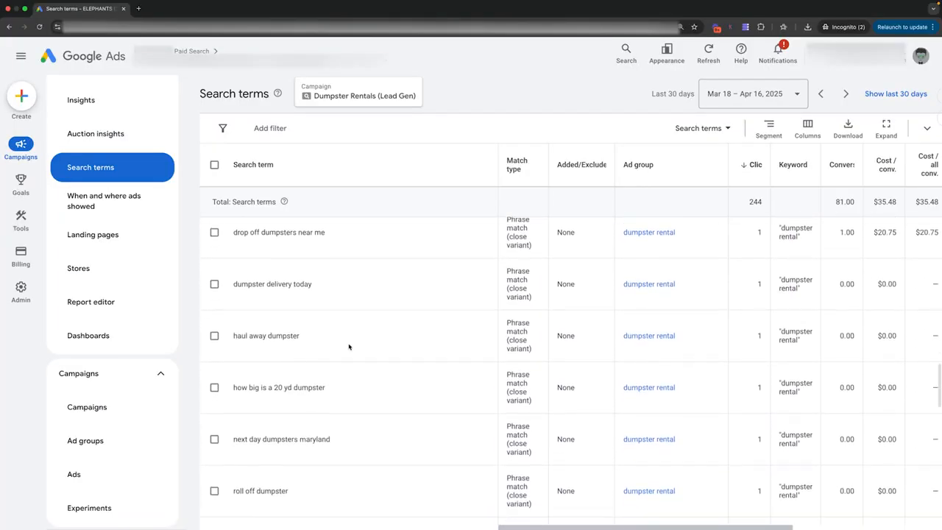
pyautogui.scroll(-5, 349, 346)
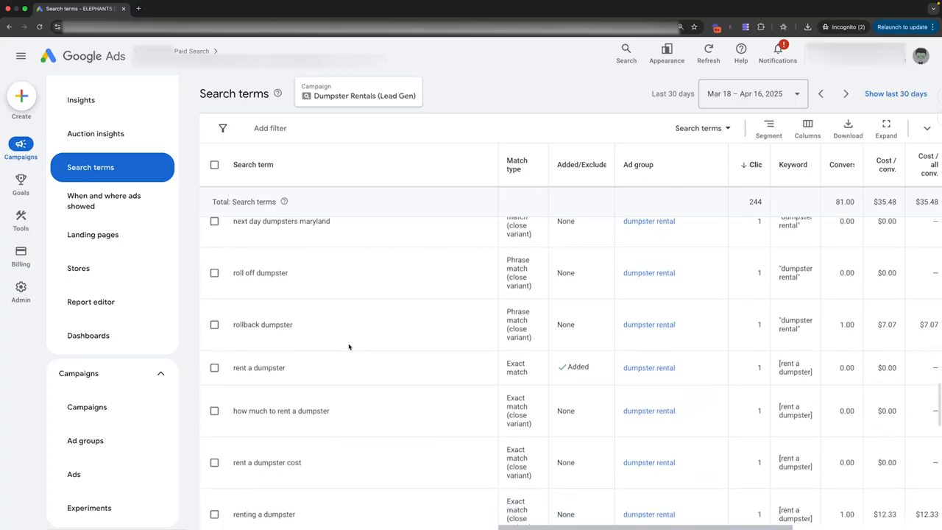
pyautogui.scroll(-6, 349, 347)
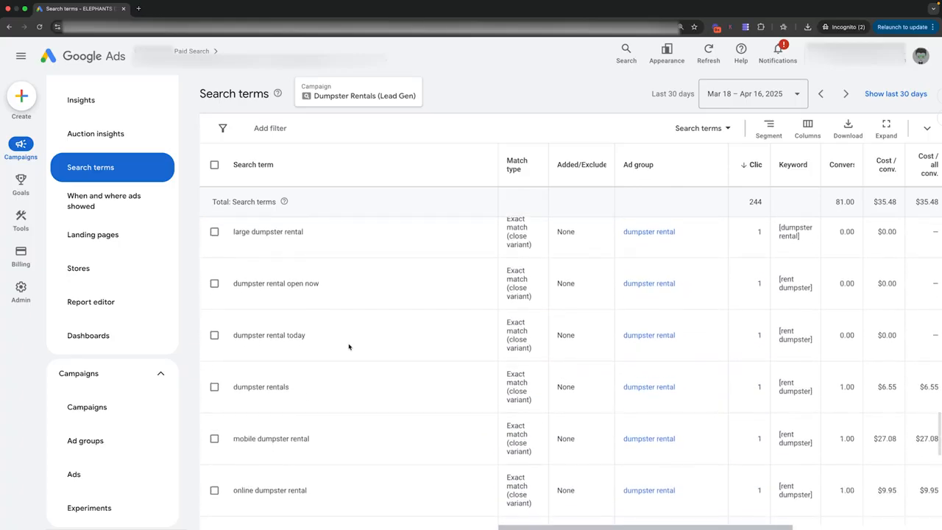
pyautogui.scroll(-5, 349, 347)
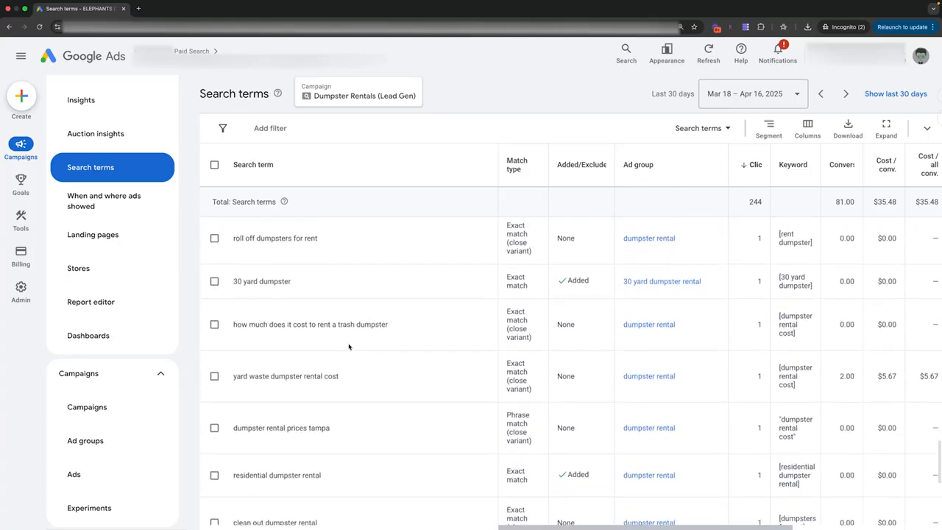
pyautogui.scroll(-5, 349, 347)
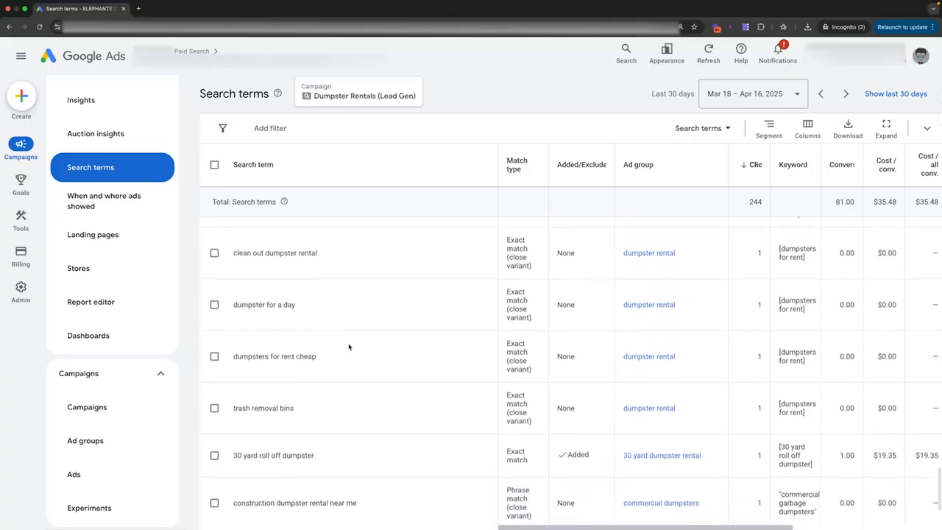
pyautogui.rightClick(349, 346)
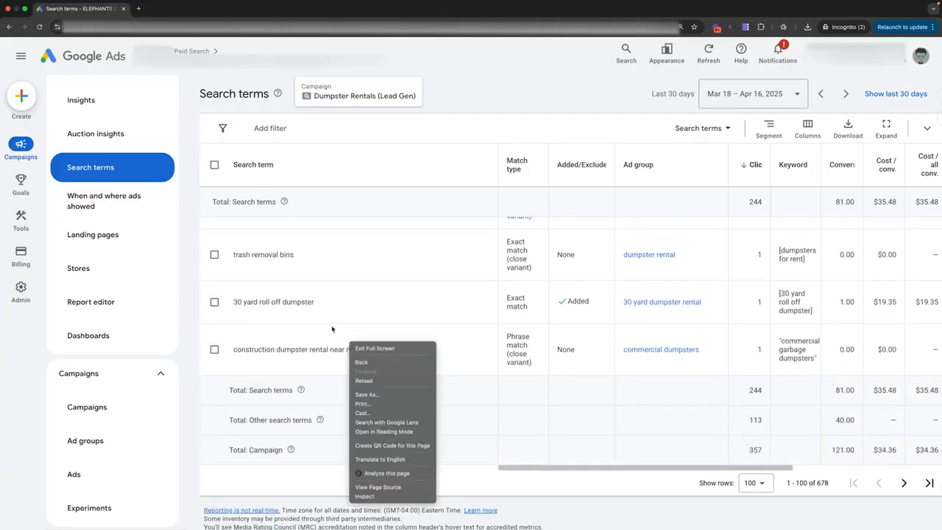
pyautogui.click(312, 367)
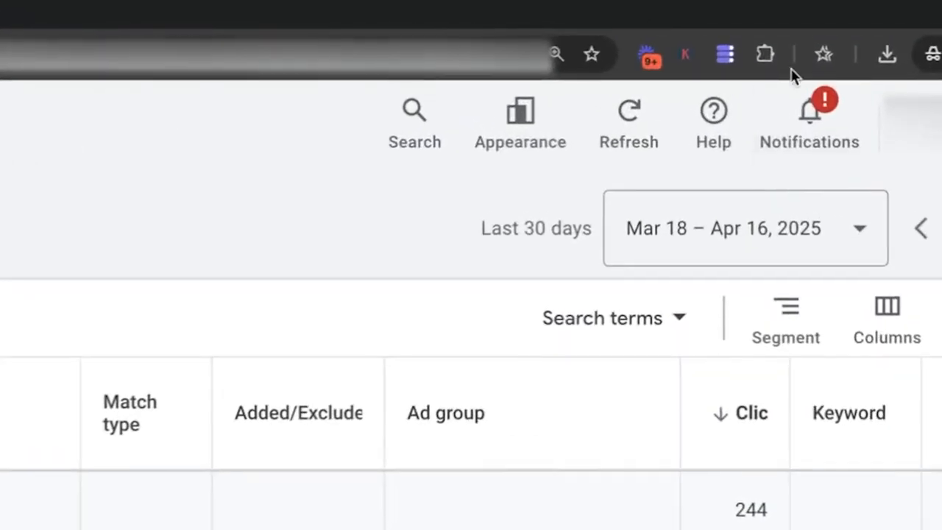
# Open the collected keywordme list and start adding negative keywords to the Dumpster Rentals (Lead Gen) campaign
pyautogui.click(725, 55)
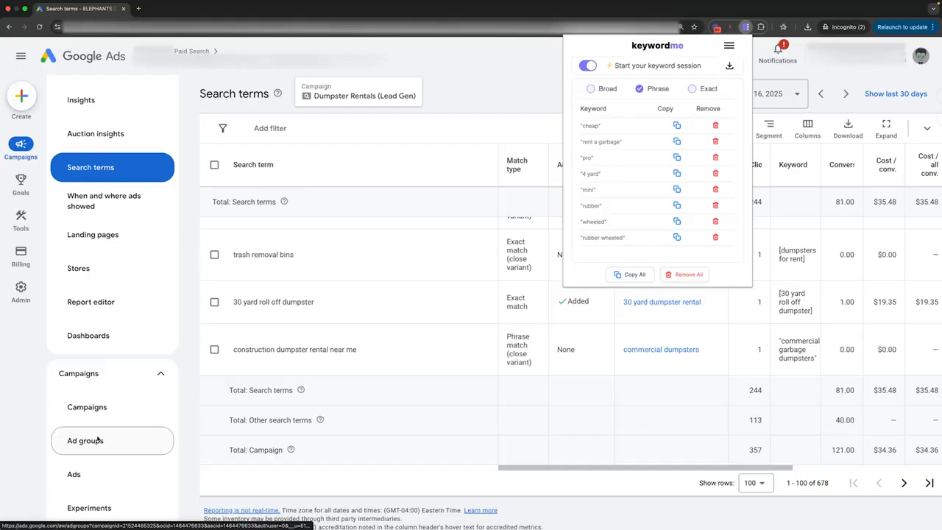
pyautogui.scroll(-3, 110, 383)
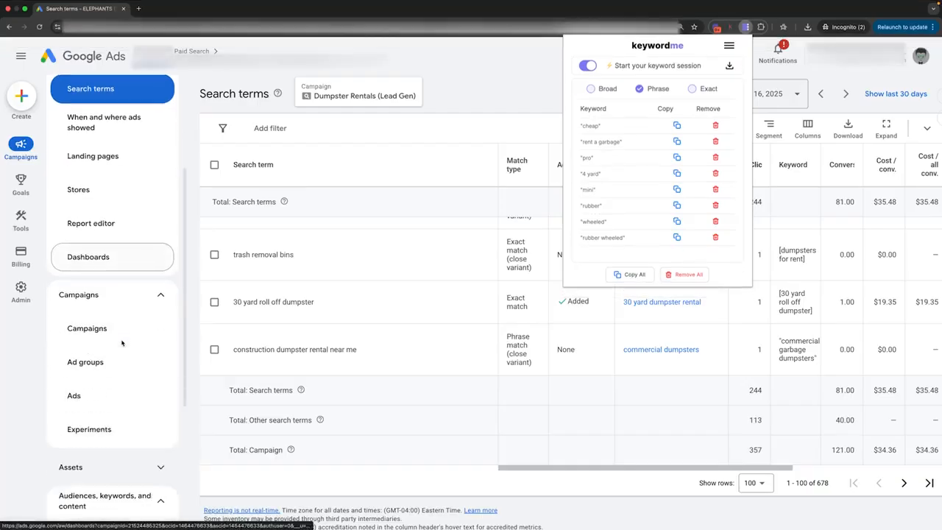
pyautogui.click(96, 397)
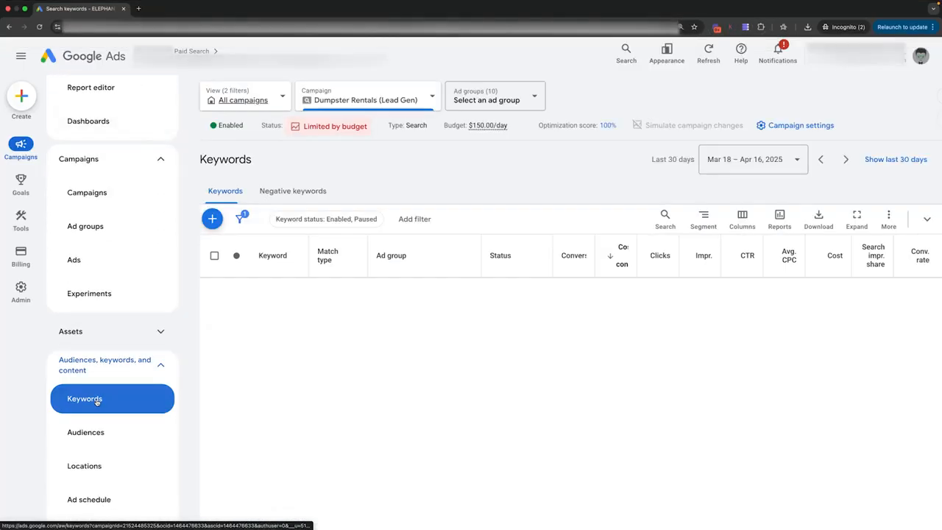
pyautogui.click(280, 193)
pyautogui.click(212, 218)
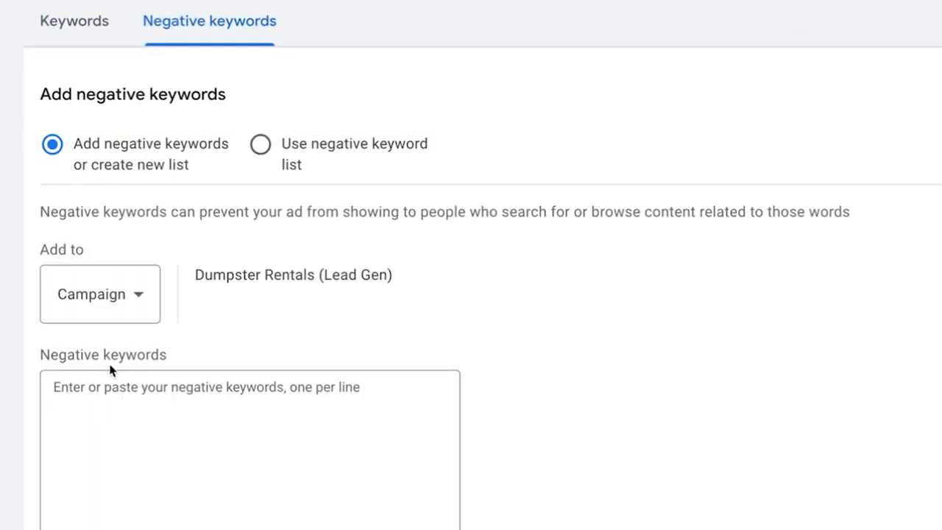
# Enter "cheap", "rent a garbage", "pro", "4 yard", "mini", "rubber", "wheeled" and "rubber wheeled" as the campaign's phrase-match negative keywords
pyautogui.click(93, 415)
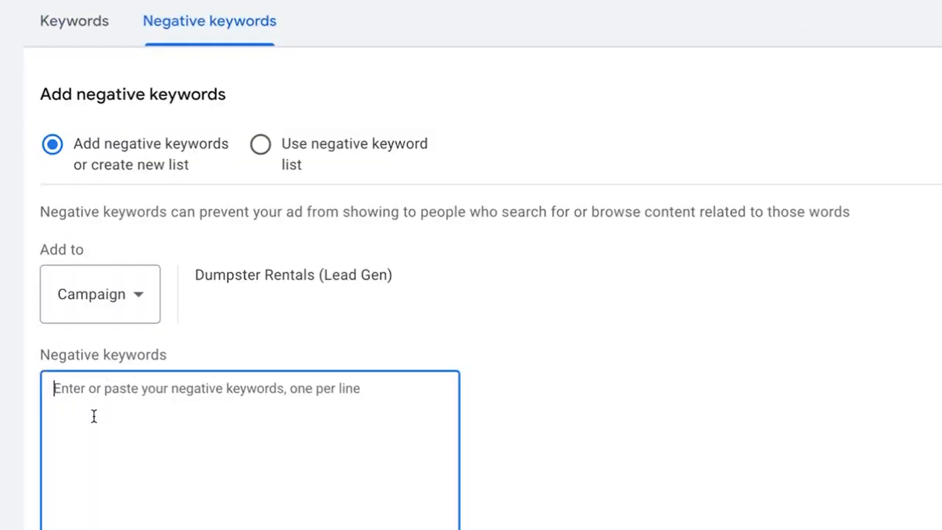
pyautogui.write('"cheap" "rent a garbage" "pro" "4 yard" "mini" "rubber" "wheeled" "rubber wheeled"')
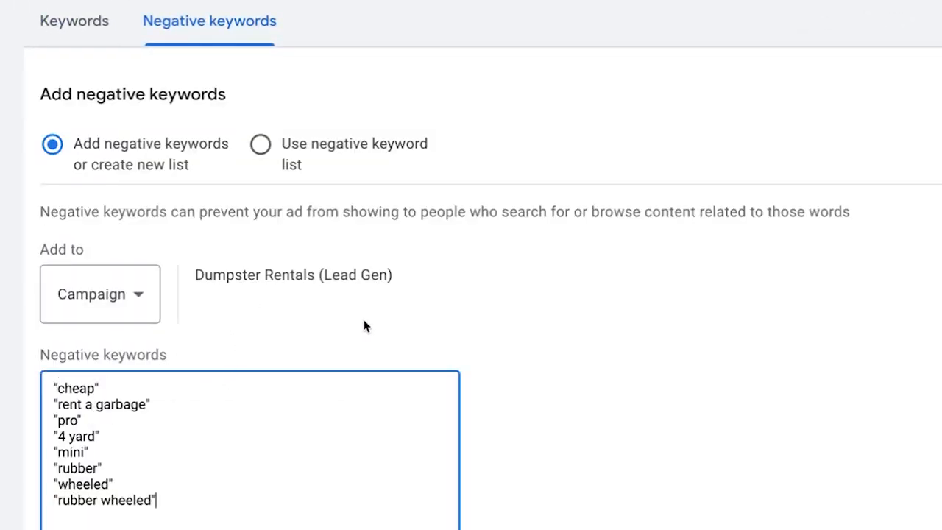
pyautogui.scroll(-3, 363, 325)
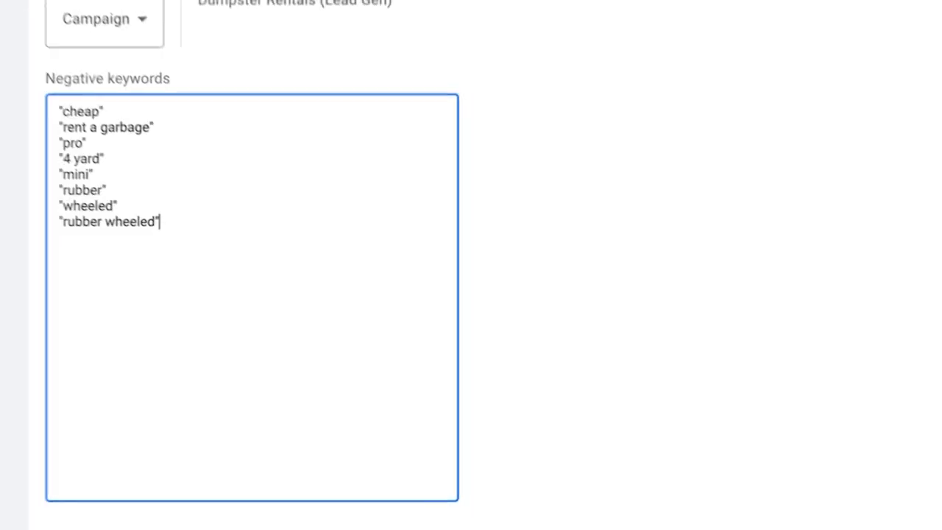
pyautogui.click(231, 499)
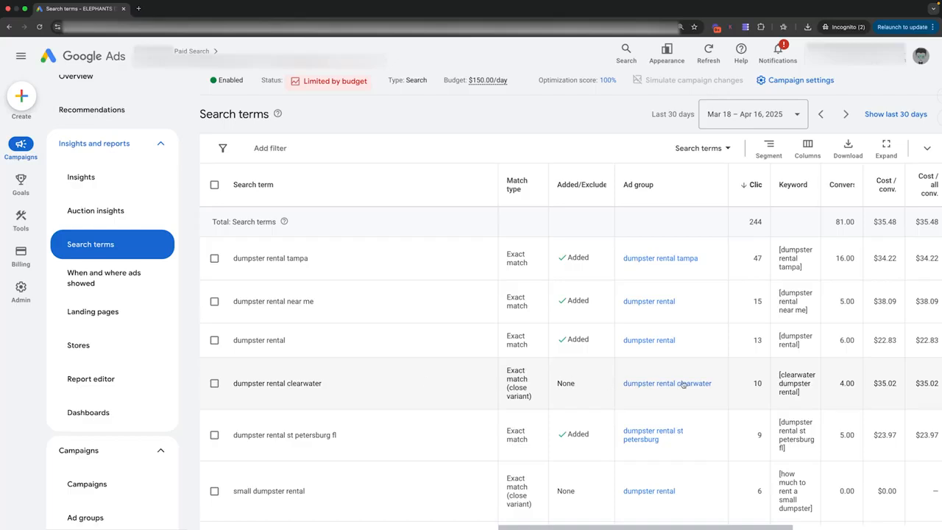
pyautogui.click(214, 340)
pyautogui.click(214, 301)
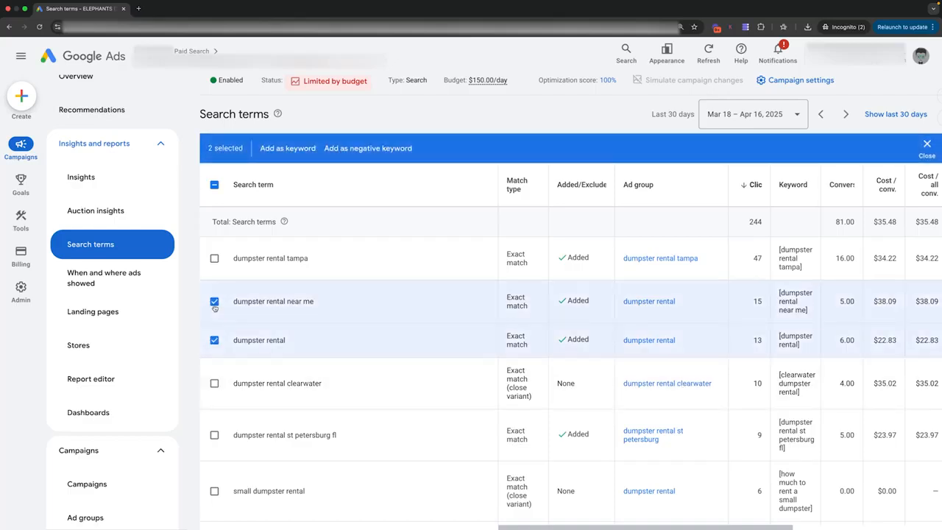
pyautogui.click(214, 383)
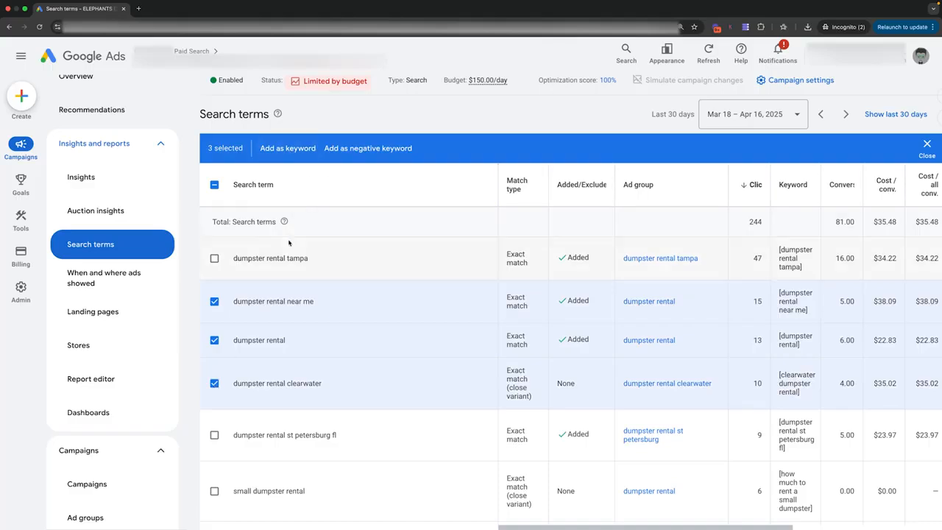
pyautogui.click(214, 301)
pyautogui.click(214, 340)
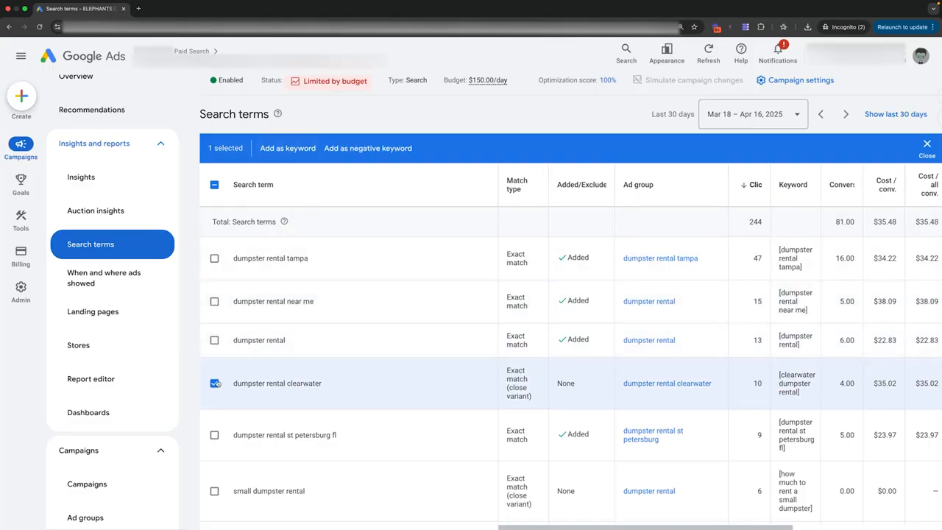
pyautogui.click(215, 384)
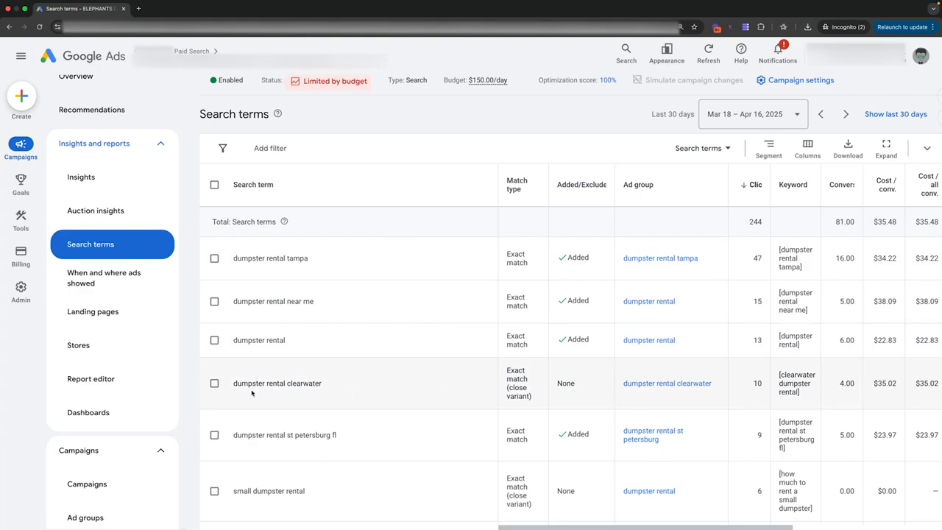
# Capture the search term "dumpster rental clearwater" in keywordme and enable exact match alongside phrase match
pyautogui.moveTo(234, 383); pyautogui.dragTo(321, 383)
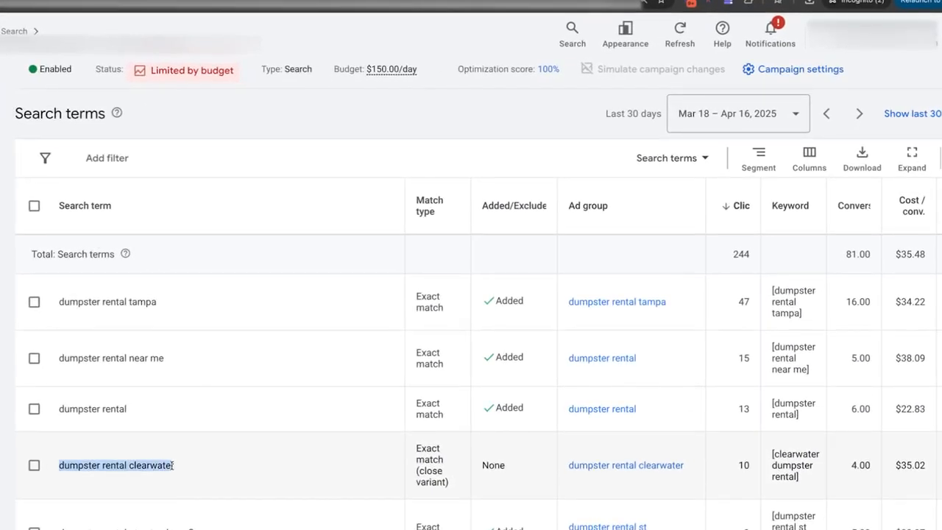
pyautogui.moveTo(172, 465); pyautogui.dragTo(175, 466)
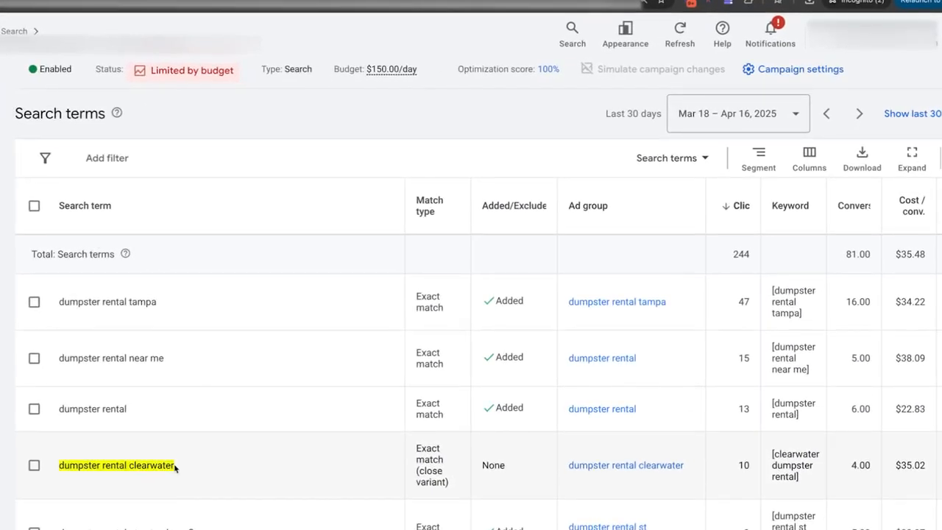
pyautogui.click(727, 3)
pyautogui.click(667, 82)
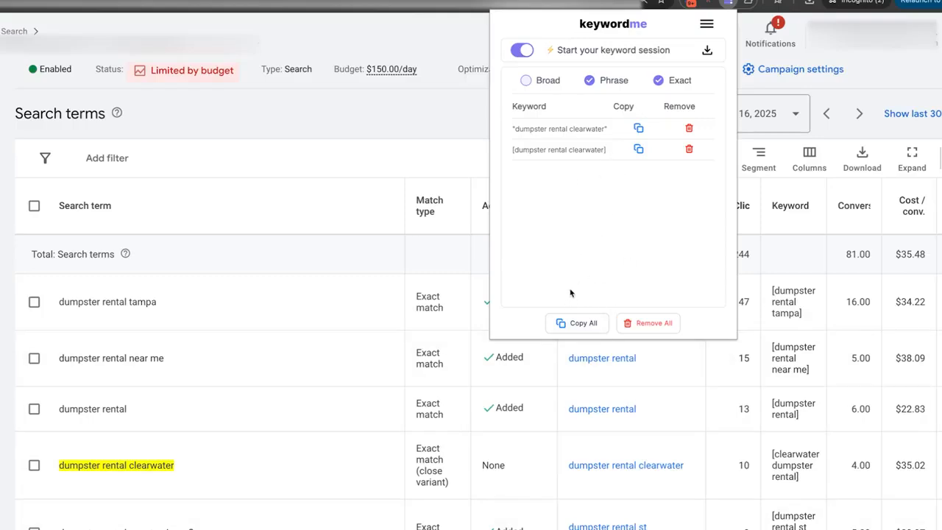
# Copy all keywordme keywords and open the keyword entry form of the dumpster rental clearwater ad group
pyautogui.click(580, 324)
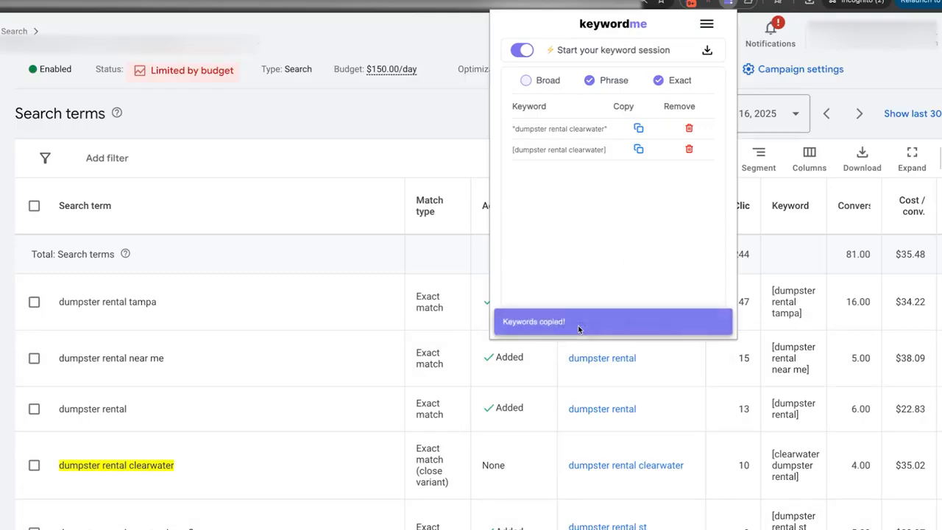
pyautogui.click(623, 467)
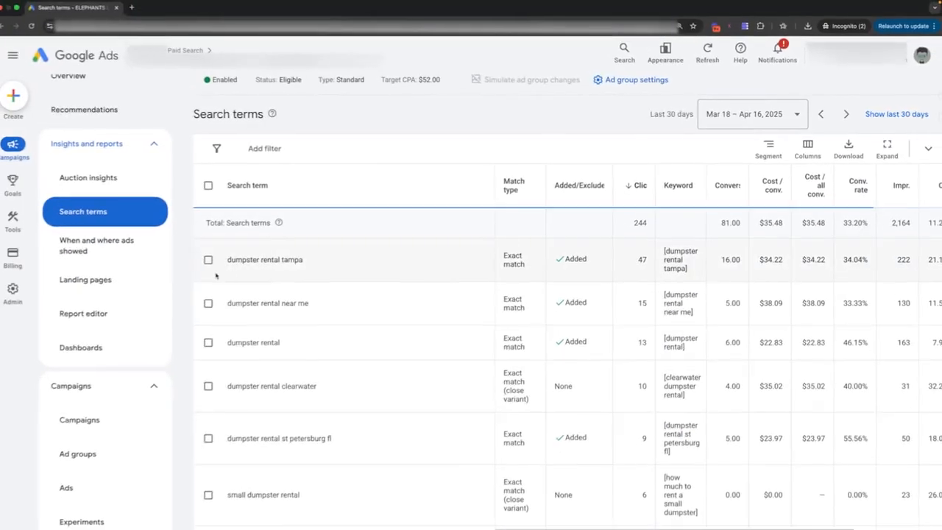
pyautogui.scroll(-3, 119, 356)
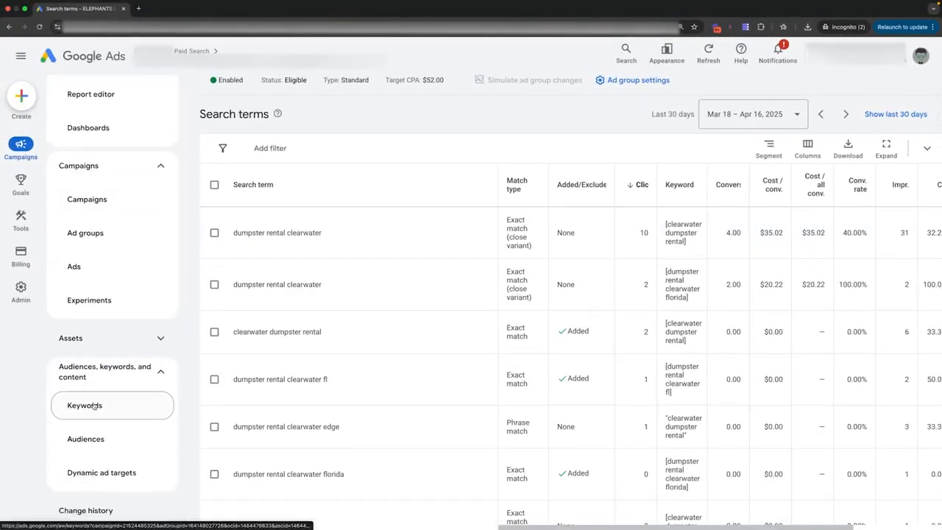
pyautogui.click(118, 404)
pyautogui.click(212, 219)
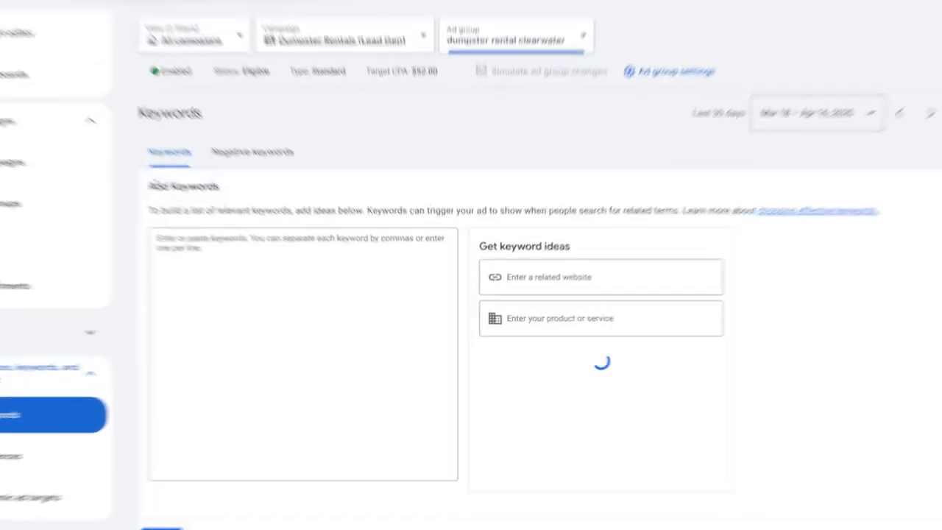
# Add "dumpster rental clearwater" and [dumpster rental clearwater] to the ad group's keywords and save them
pyautogui.click(273, 276)
pyautogui.hotkey('ctrl', 'v')
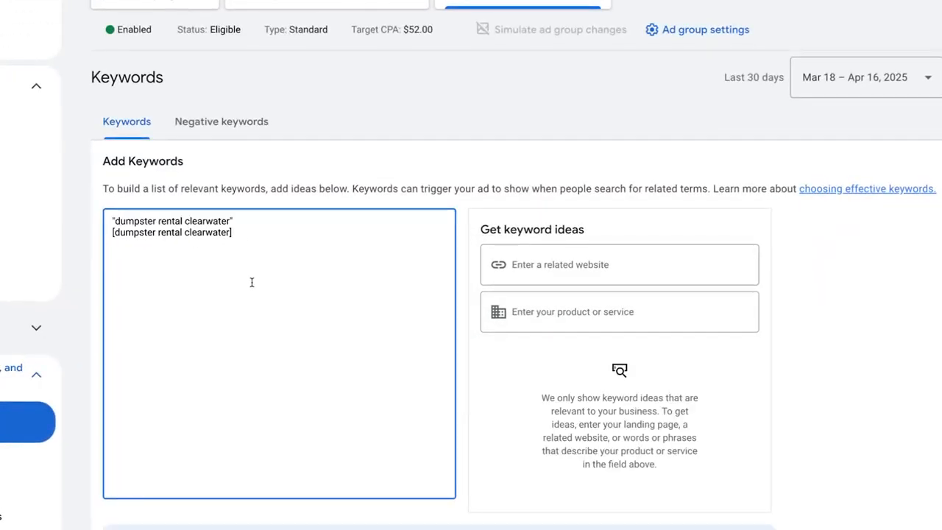
pyautogui.scroll(-3, 252, 281)
pyautogui.click(122, 490)
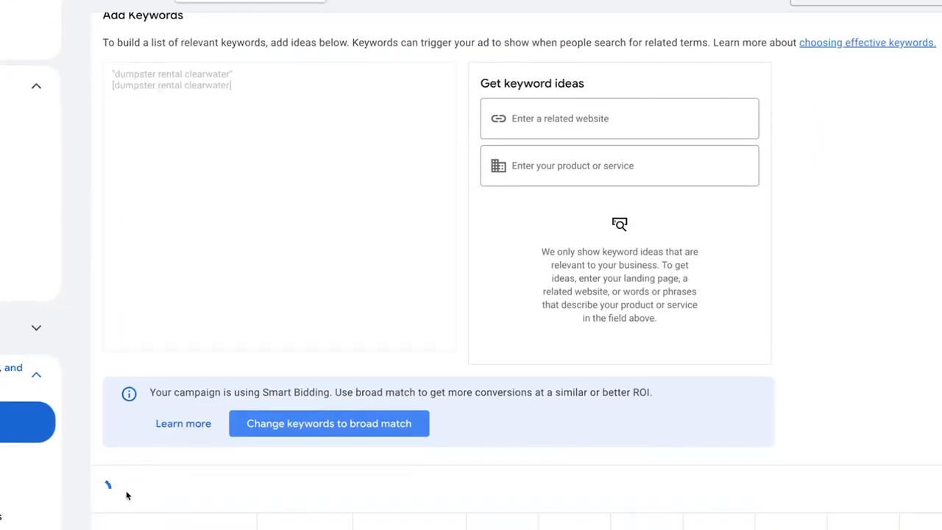
pyautogui.scroll(2, 216, 315)
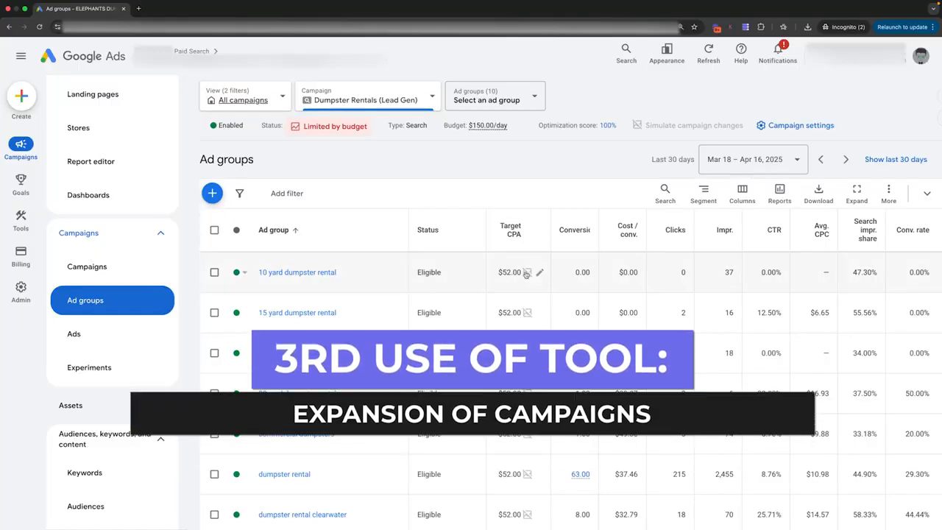
# Look through the campaign's ad groups and open the keywords of the 20 yard dumpster rental ad group
pyautogui.scroll(-1, 532, 280)
pyautogui.scroll(-1, 531, 280)
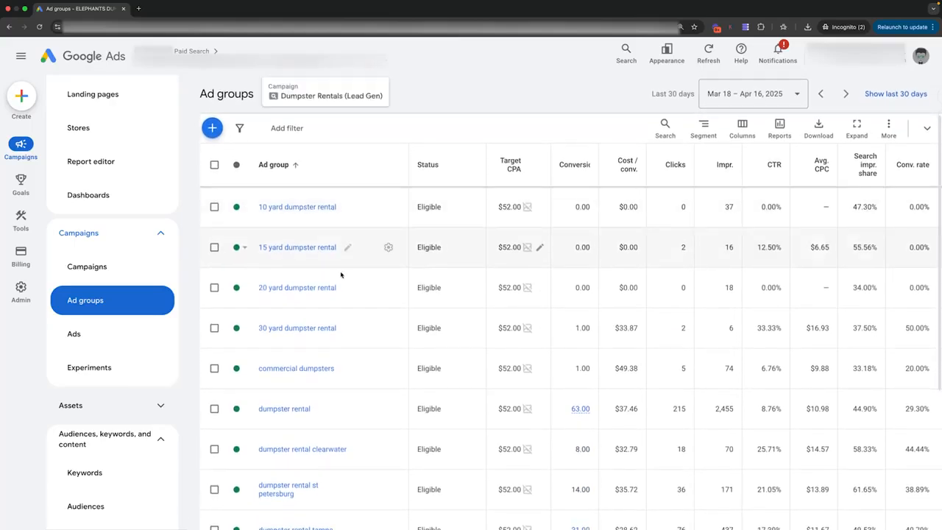
pyautogui.scroll(-1, 343, 370)
pyautogui.scroll(-1, 344, 387)
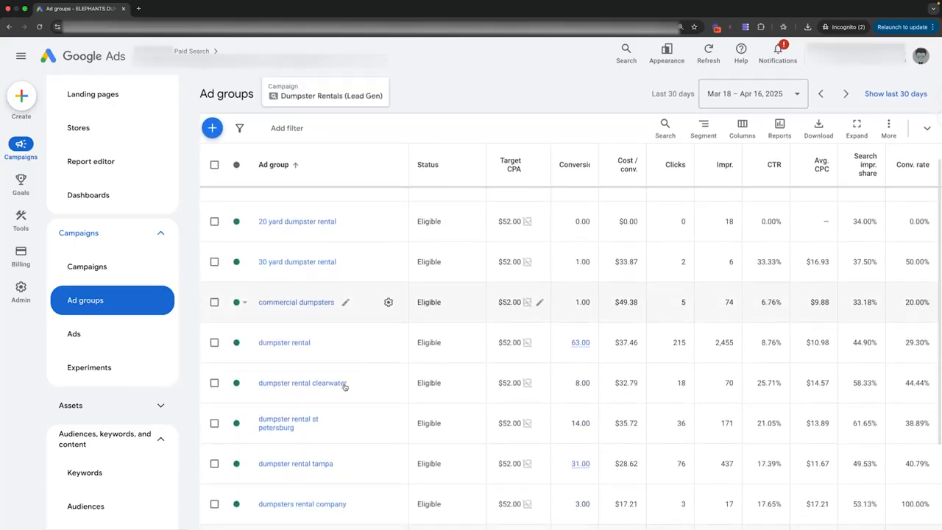
pyautogui.scroll(2, 345, 386)
pyautogui.scroll(2, 345, 387)
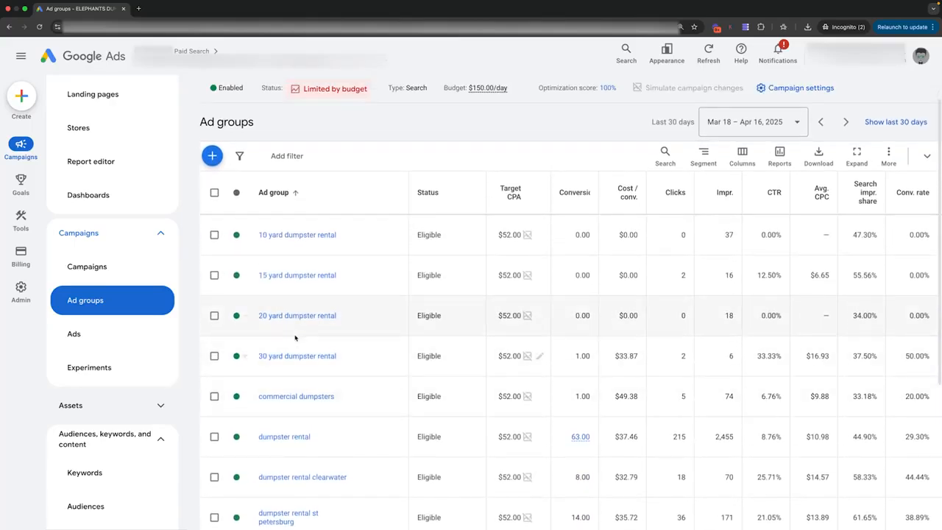
pyautogui.click(279, 318)
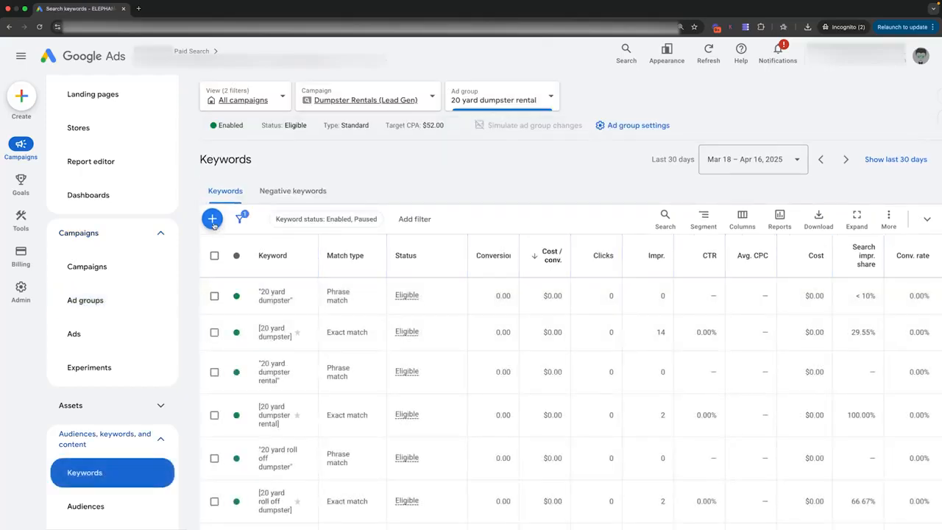
# Open the keyword entry form and add the ideas "20 yard dumpster rental prices near me", "20 yard dumpster rental prices" and "20 yd dumpster"
pyautogui.click(213, 220)
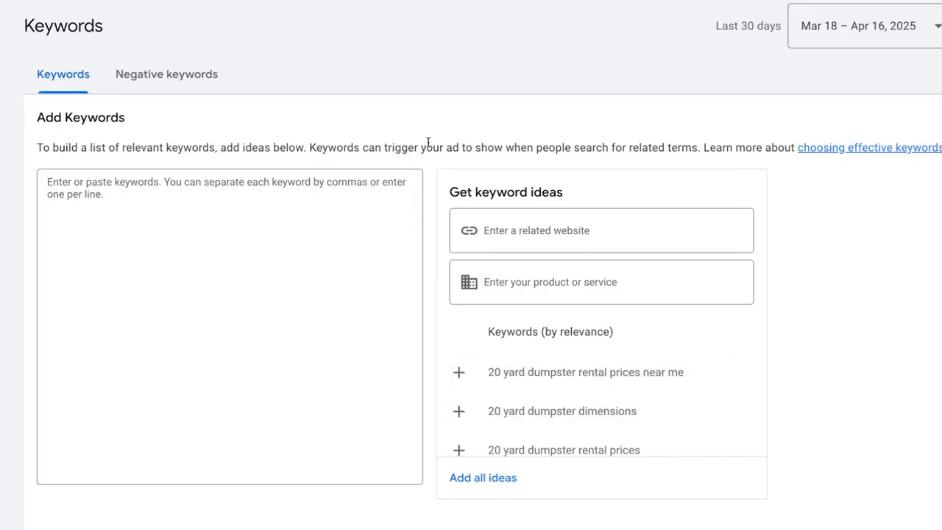
pyautogui.scroll(-1, 429, 143)
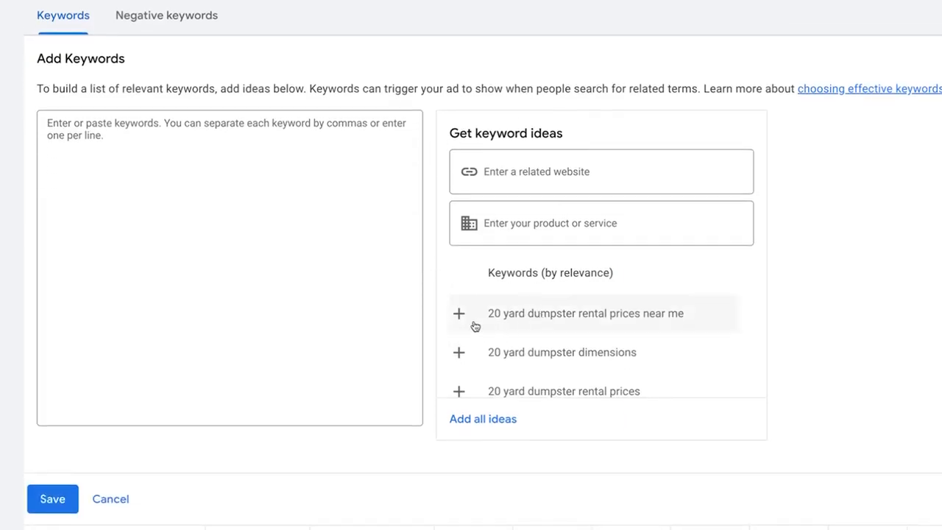
pyautogui.scroll(-1, 474, 326)
pyautogui.scroll(1, 475, 326)
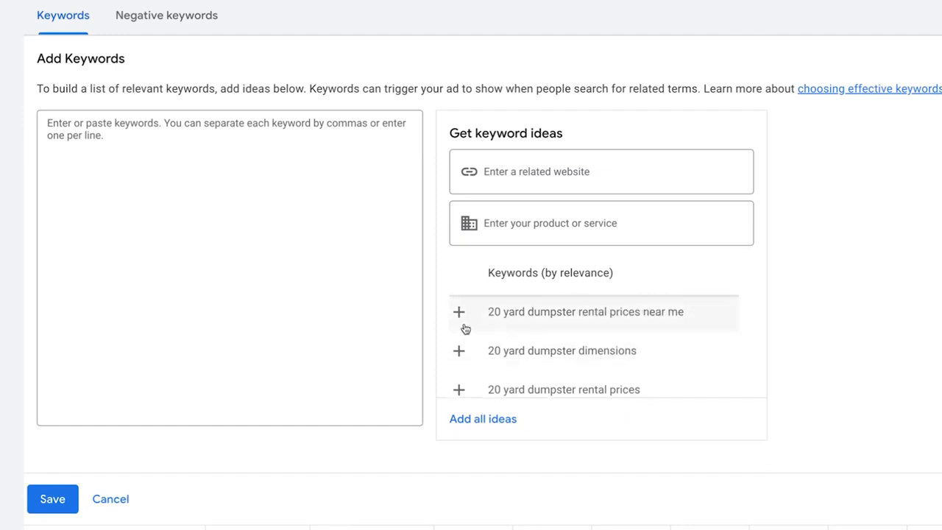
pyautogui.click(459, 315)
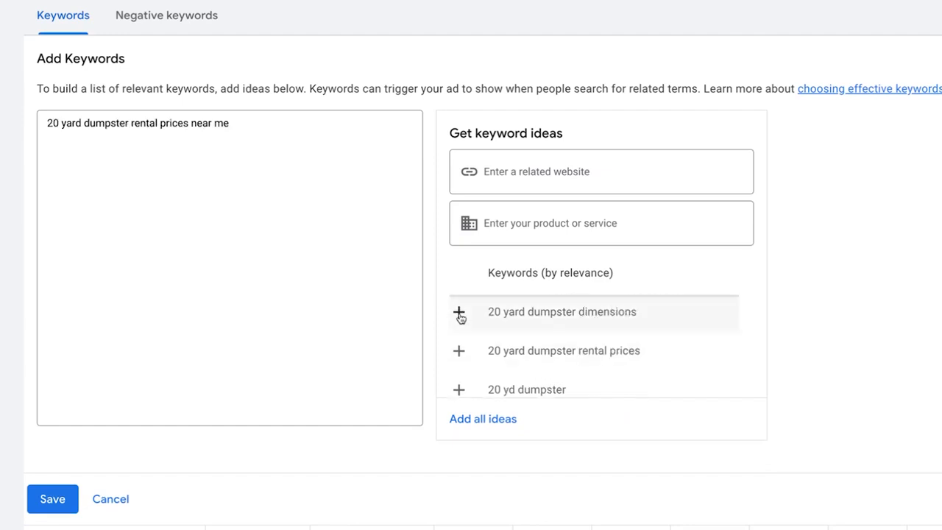
pyautogui.click(460, 353)
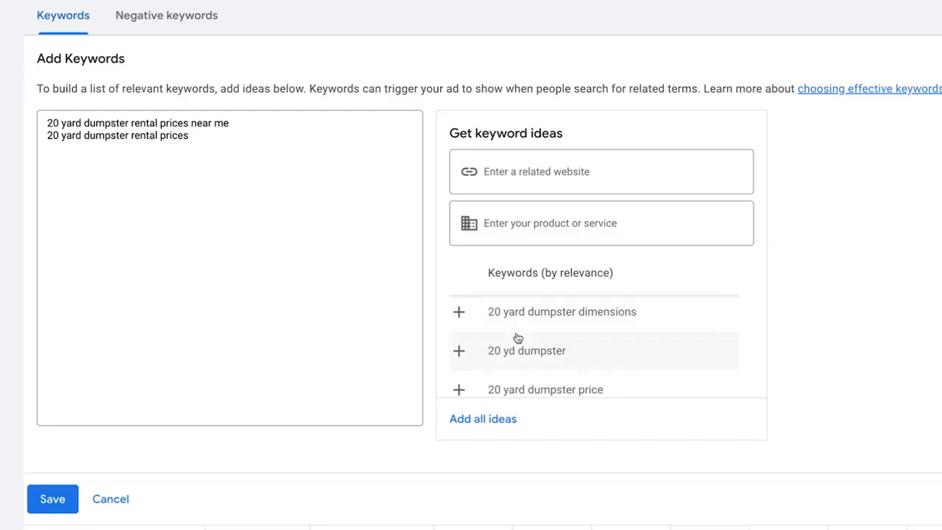
pyautogui.click(459, 352)
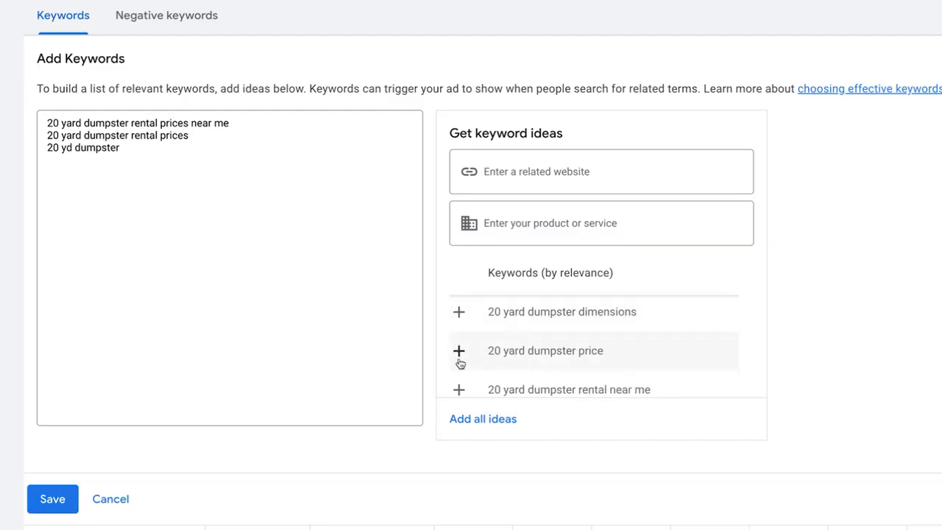
# Add the keyword ideas "20 yard dumpster price", "20 yard dumpster rental near me" and "20 cubic yard dumpster"
pyautogui.click(459, 354)
pyautogui.click(460, 353)
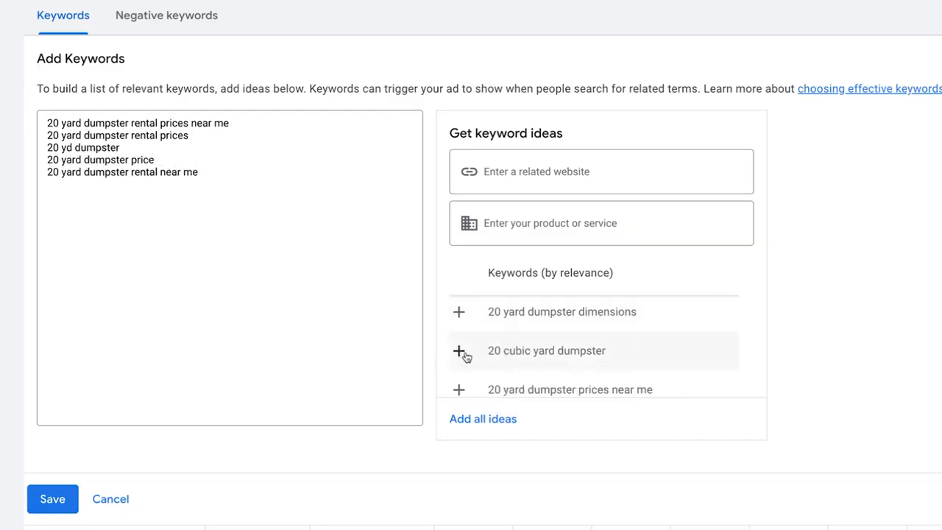
pyautogui.click(459, 351)
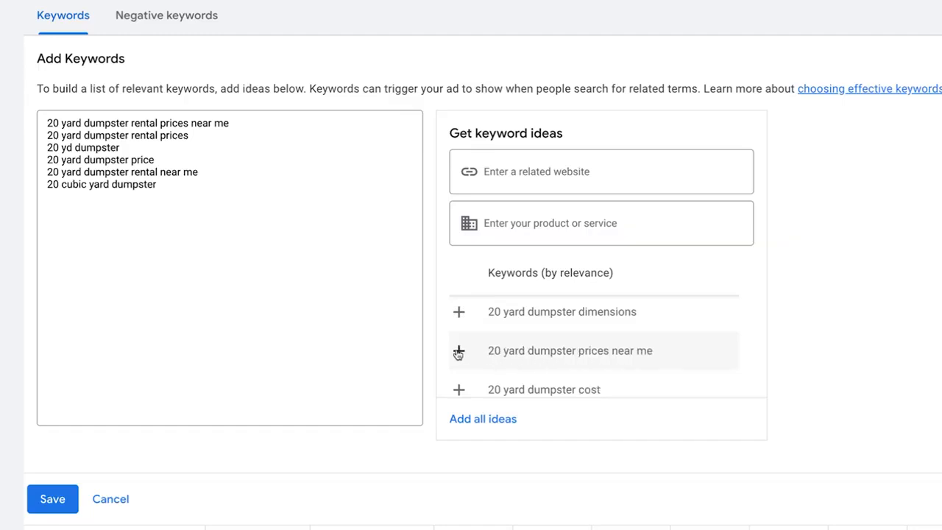
# Add the keyword ideas "20 yard dumpster prices near me", "20 yard dumpster cost" and "20 foot dumpster rental"
pyautogui.click(459, 353)
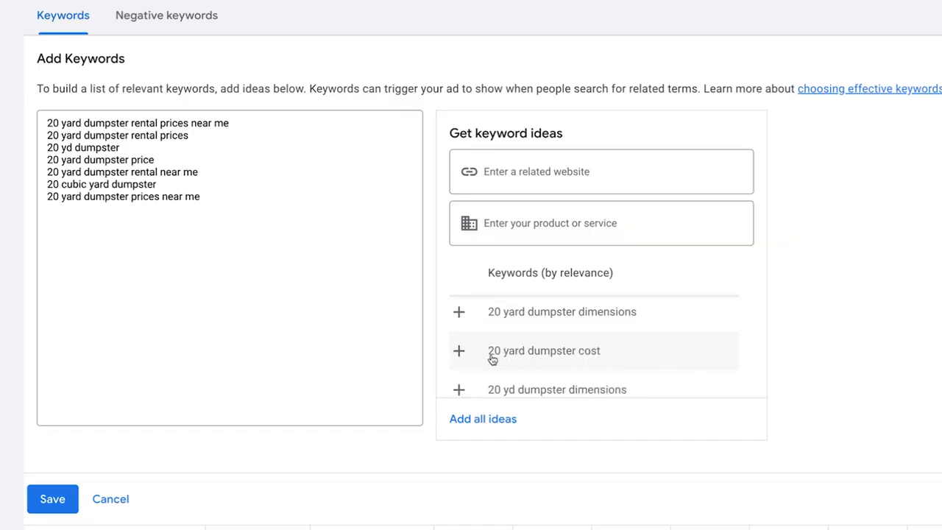
pyautogui.click(460, 353)
pyautogui.scroll(-2, 513, 362)
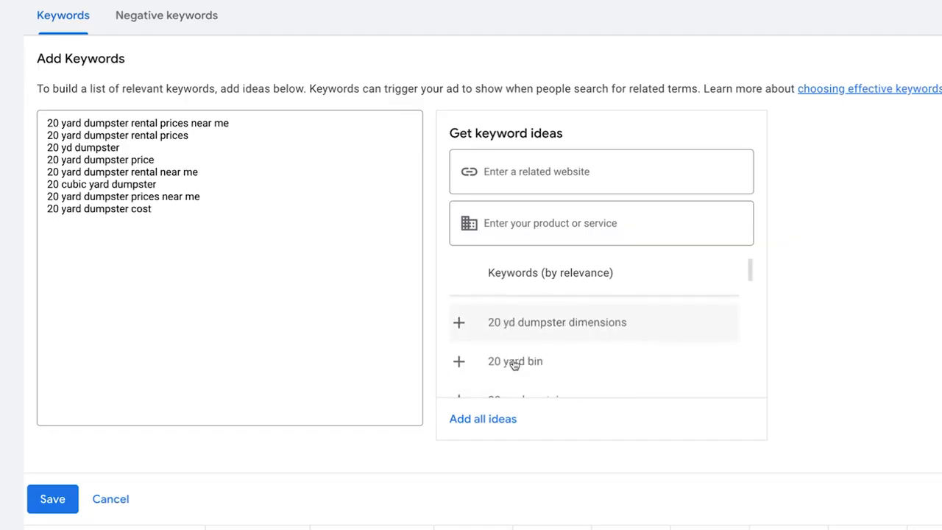
pyautogui.scroll(-1, 513, 365)
pyautogui.scroll(-1, 509, 361)
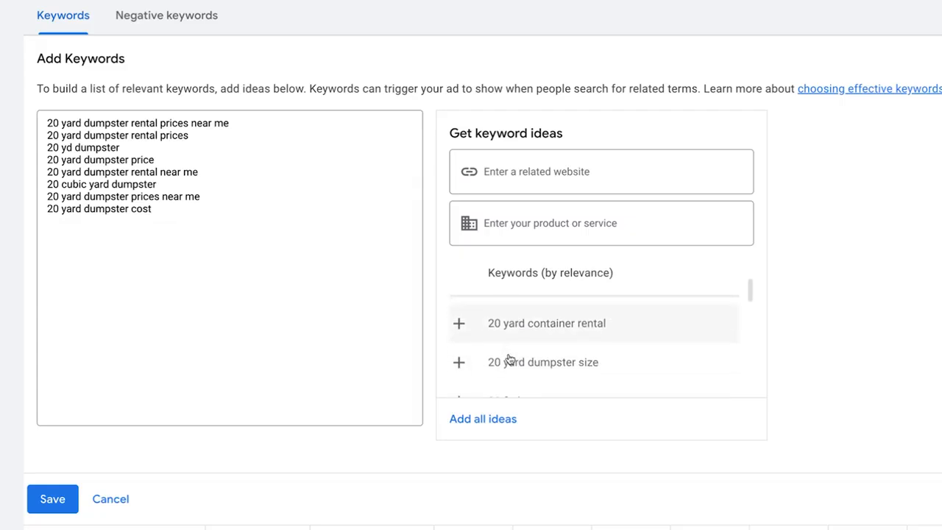
pyautogui.scroll(-2, 536, 350)
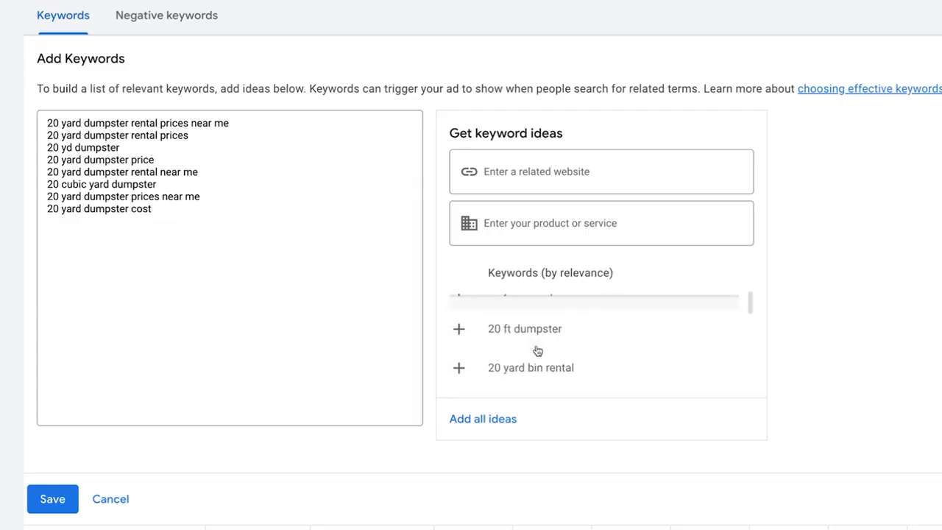
pyautogui.scroll(-2, 537, 351)
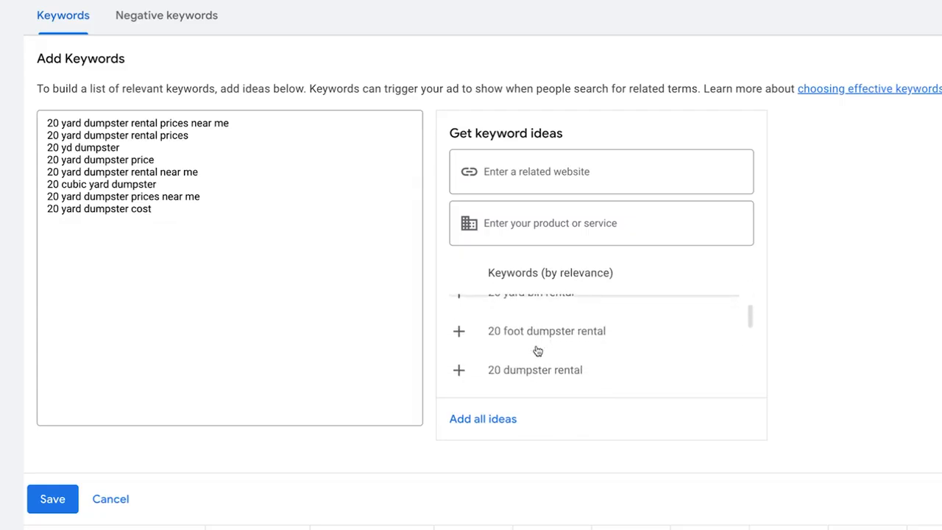
pyautogui.click(459, 324)
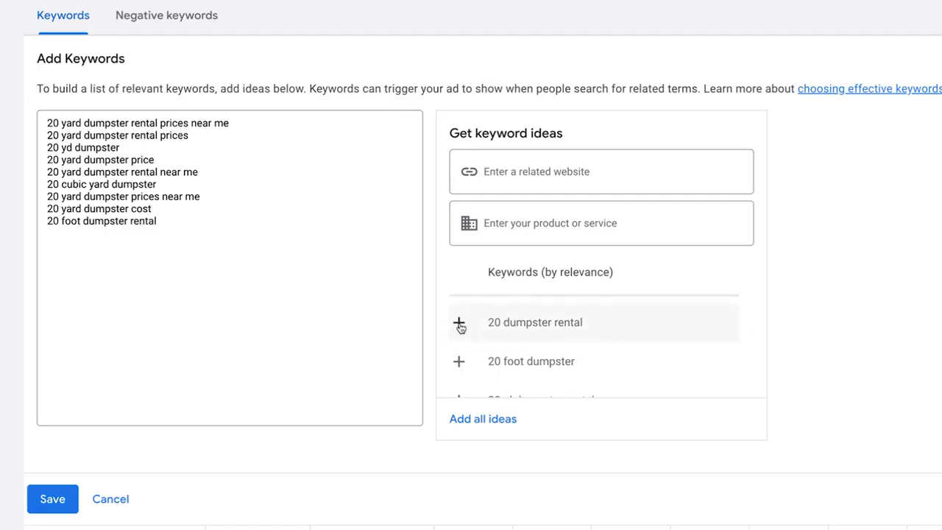
# Add the keyword ideas "20yd dumpster rental", "20 yard dumpster rental cost" and "20 yd roll off dumpster"
pyautogui.scroll(-1, 571, 333)
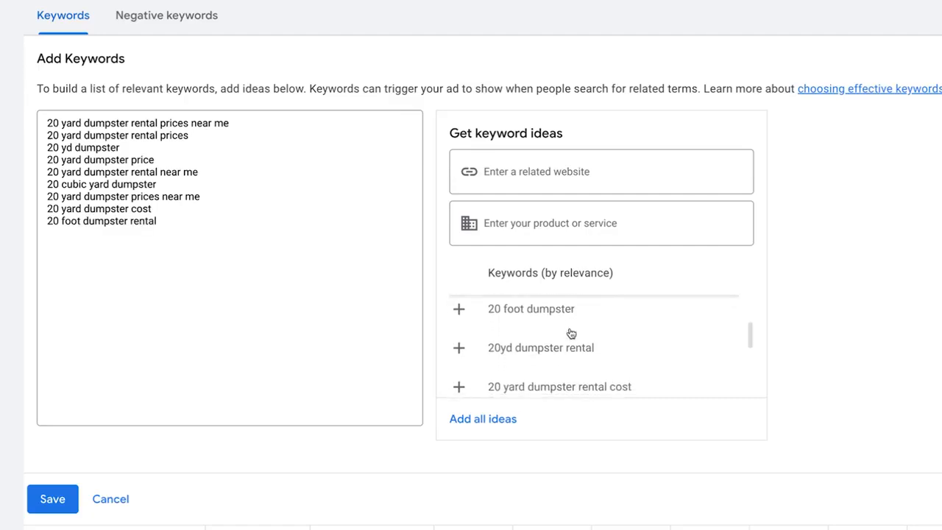
pyautogui.click(459, 349)
pyautogui.scroll(-1, 553, 347)
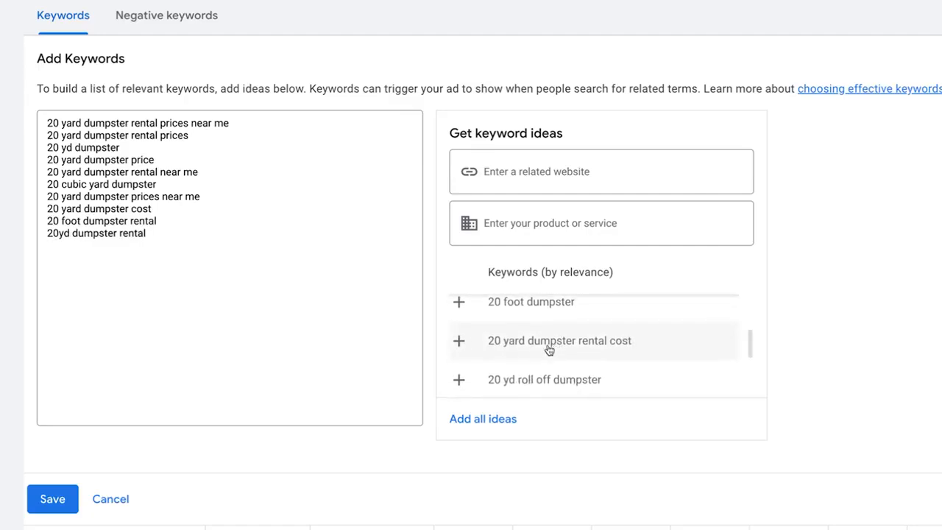
pyautogui.click(460, 345)
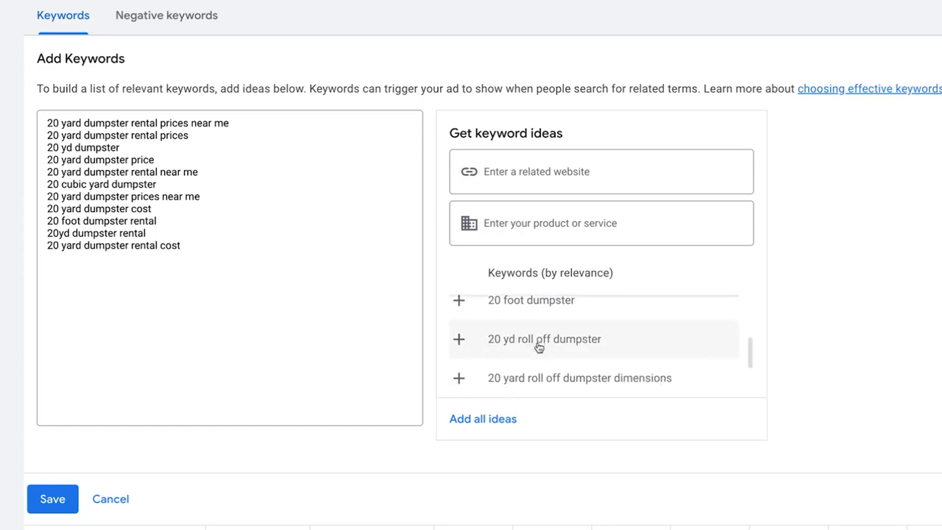
pyautogui.scroll(-1, 538, 346)
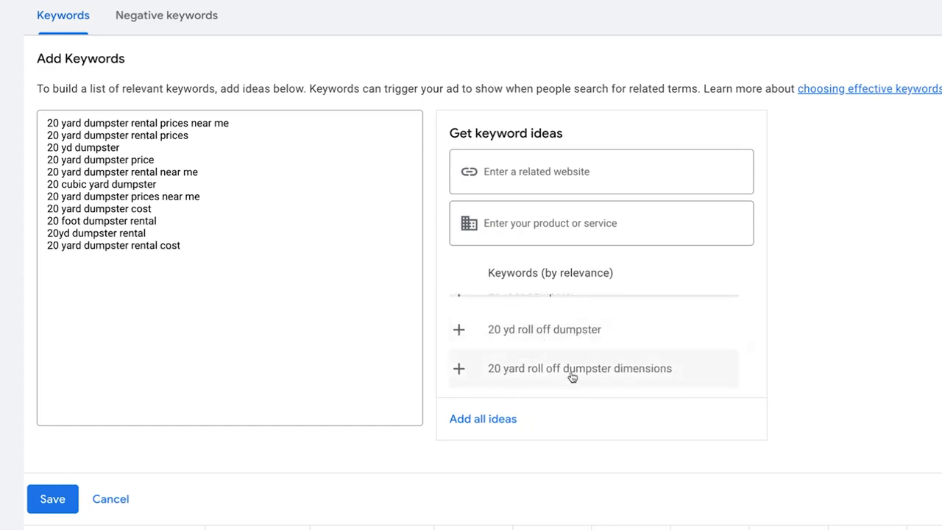
pyautogui.scroll(1, 549, 342)
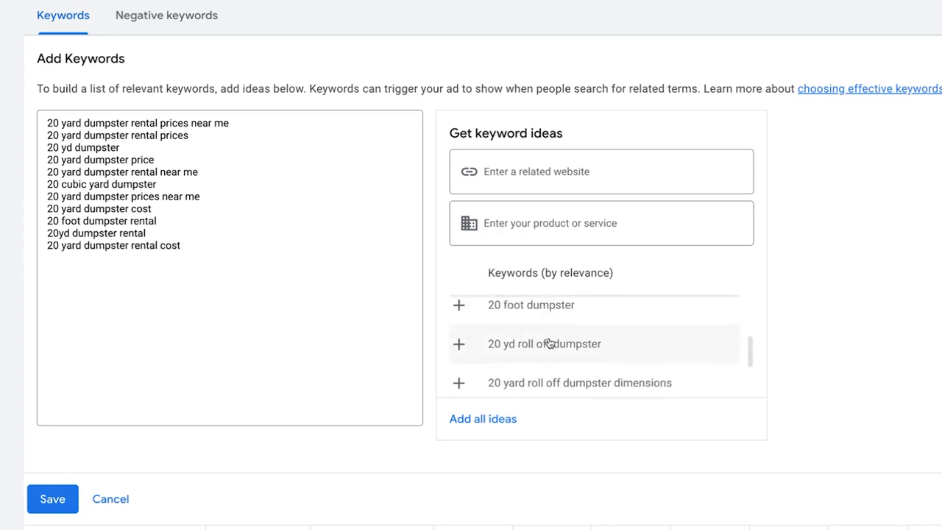
pyautogui.click(458, 346)
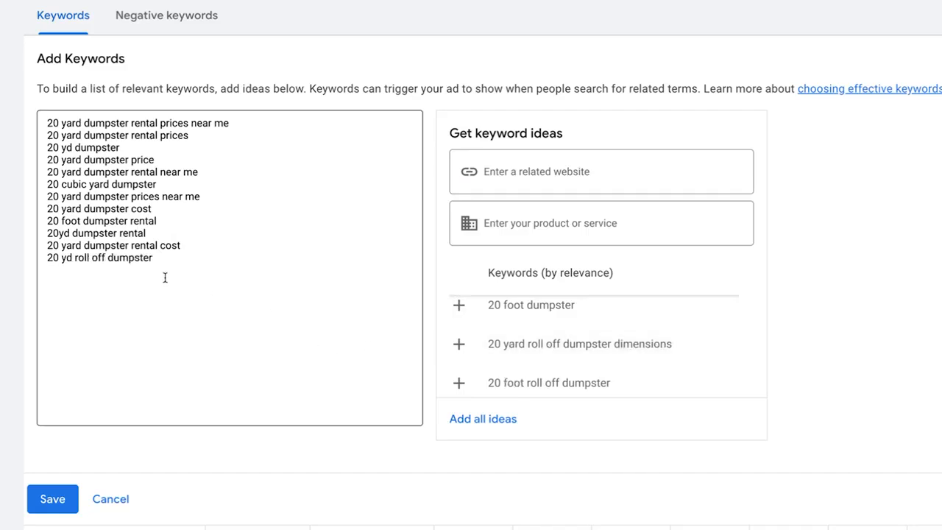
# Copy all collected keyword ideas from the entry form and add them to the keyword list in keywordme
pyautogui.scroll(1, 165, 277)
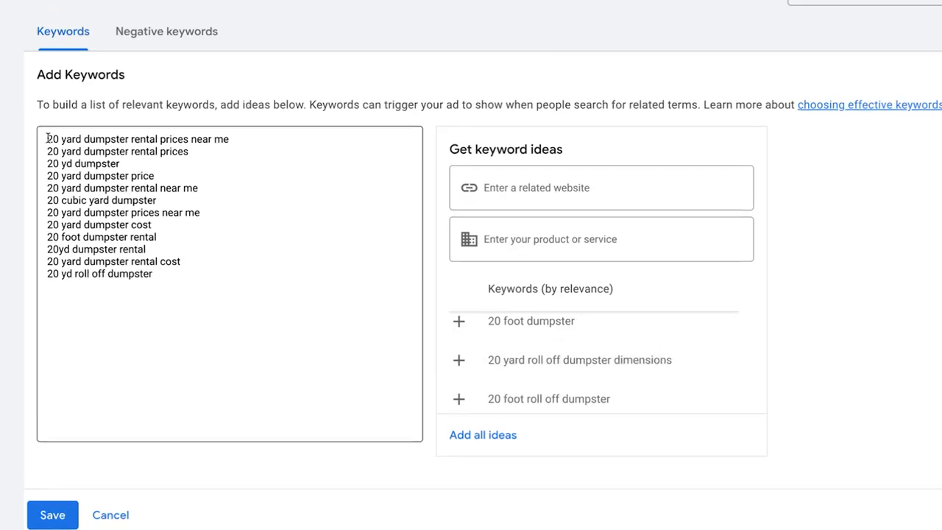
pyautogui.moveTo(48, 138); pyautogui.dragTo(162, 273)
pyautogui.hotkey('ctrl', 'c')
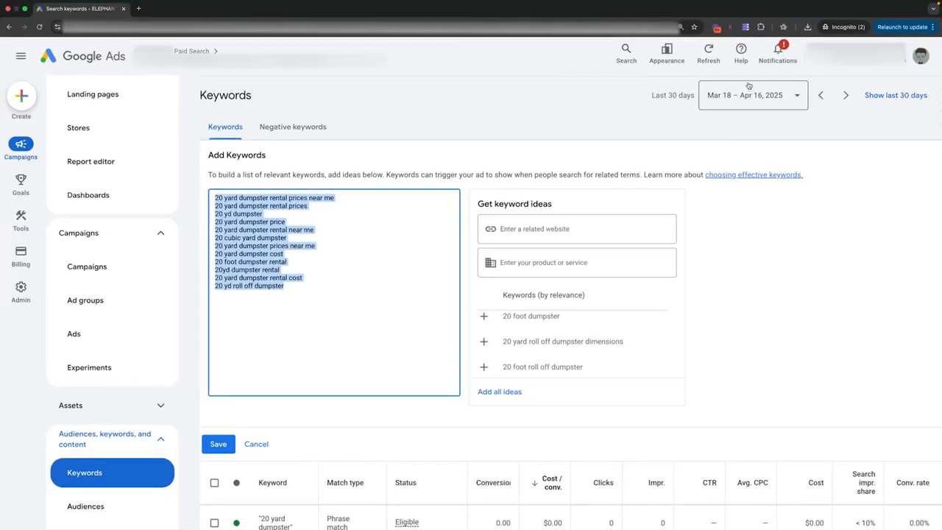
pyautogui.click(746, 27)
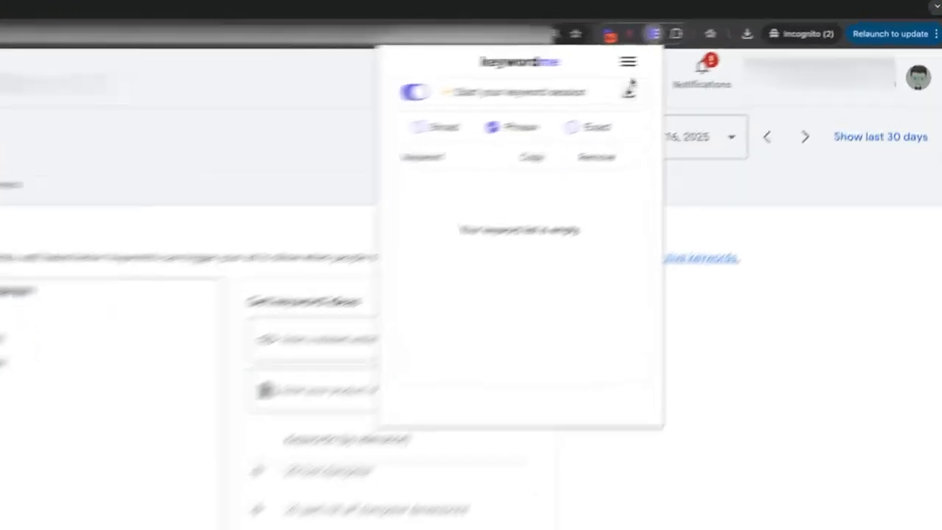
pyautogui.click(728, 45)
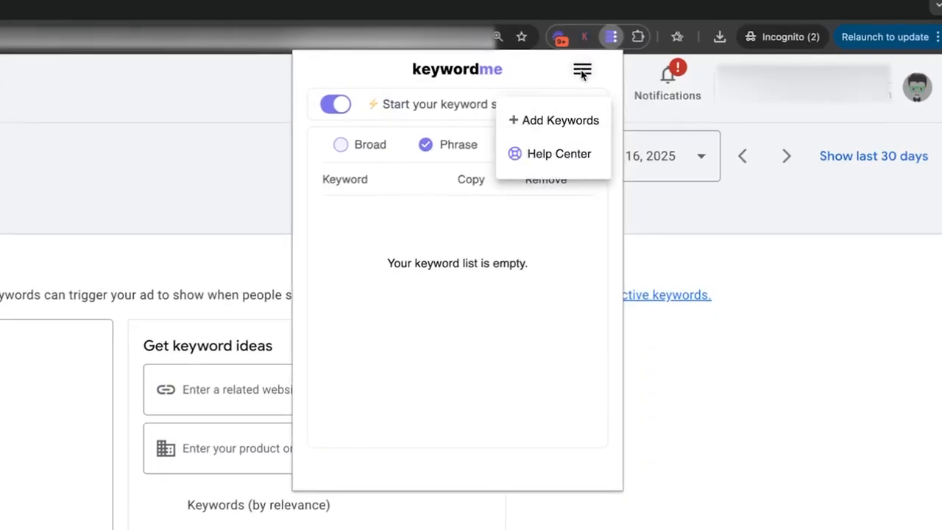
pyautogui.click(553, 122)
pyautogui.hotkey('ctrl', 'v')
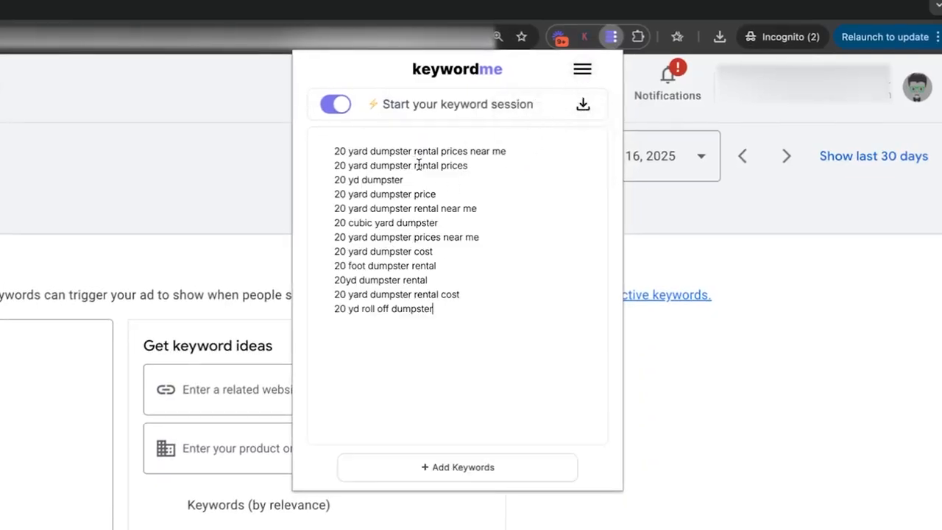
pyautogui.click(461, 476)
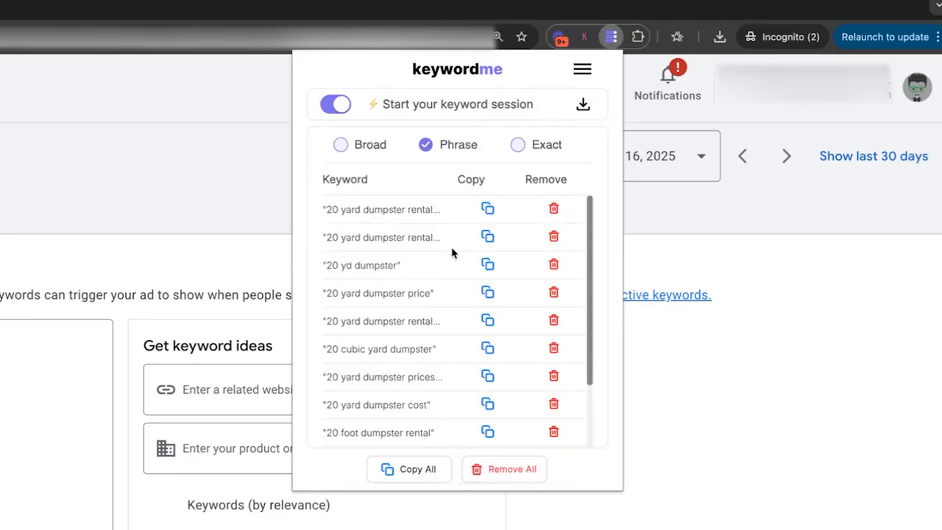
# Enable exact match alongside phrase match in keywordme and copy all the formatted keywords
pyautogui.scroll(-2, 374, 333)
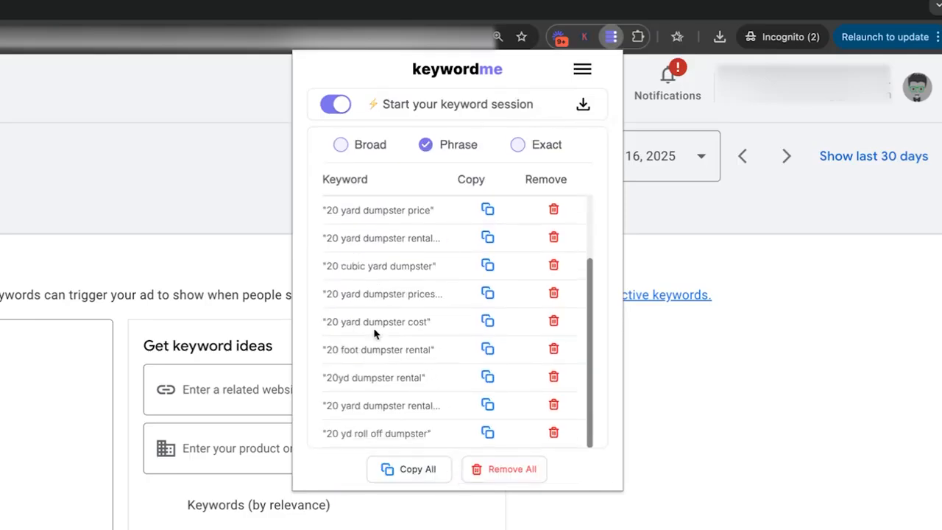
pyautogui.scroll(2, 373, 332)
pyautogui.click(518, 146)
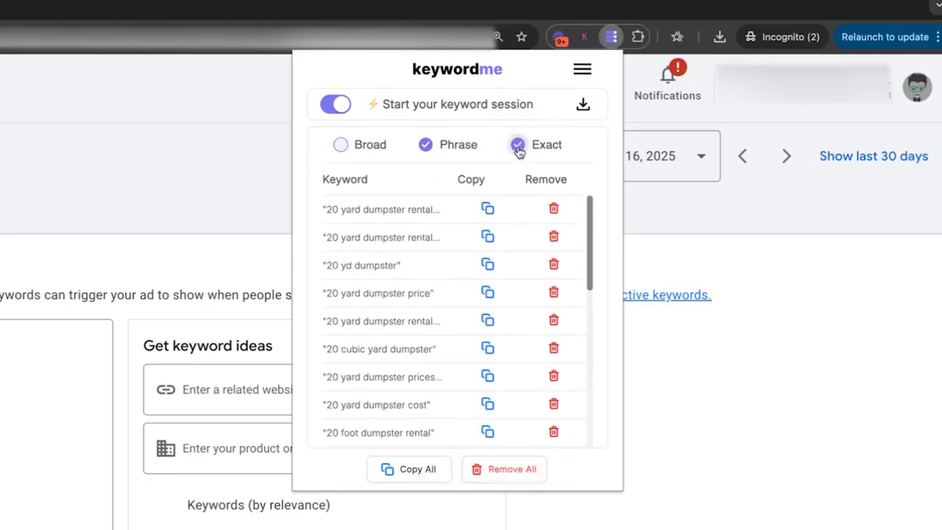
pyautogui.scroll(-5, 463, 305)
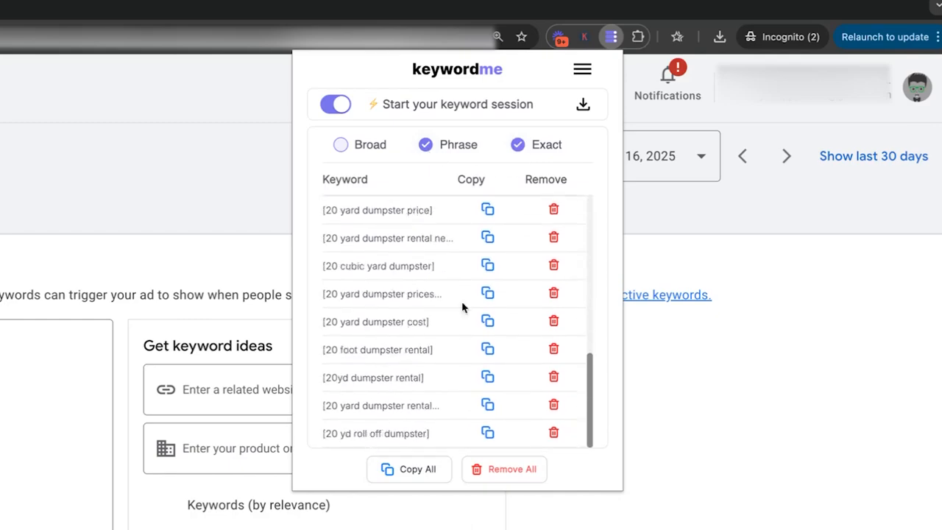
pyautogui.click(406, 472)
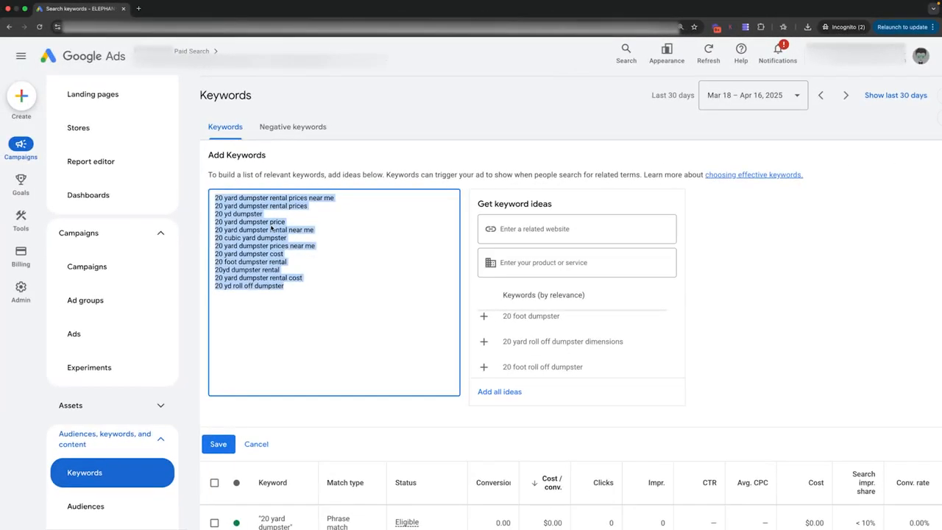
# Replace the plain keywords in the entry form with the copied phrase and exact match versions and save them to the ad group
pyautogui.press('super+v')
pyautogui.scroll(-1, 272, 228)
pyautogui.click(232, 443)
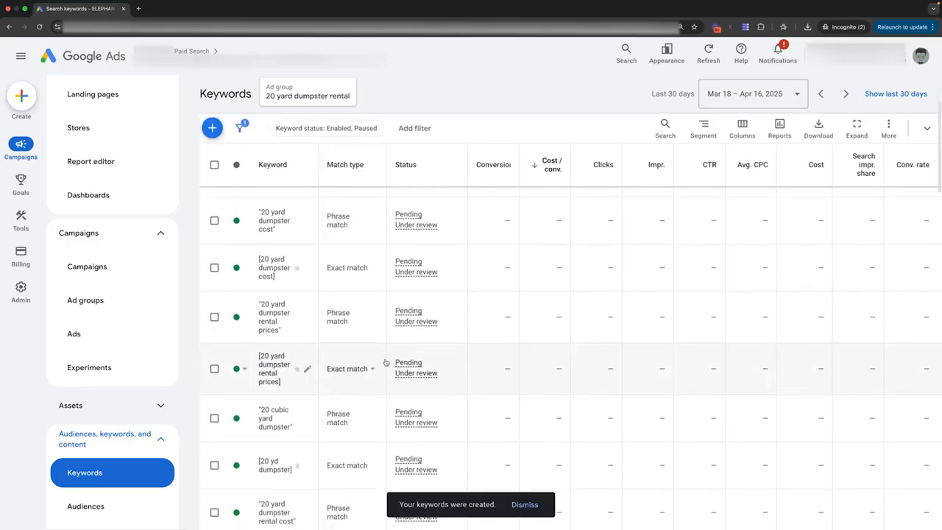
# Review the newly added phrase and exact match keywords in the 20 yard dumpster rental ad group
pyautogui.scroll(-10, 385, 362)
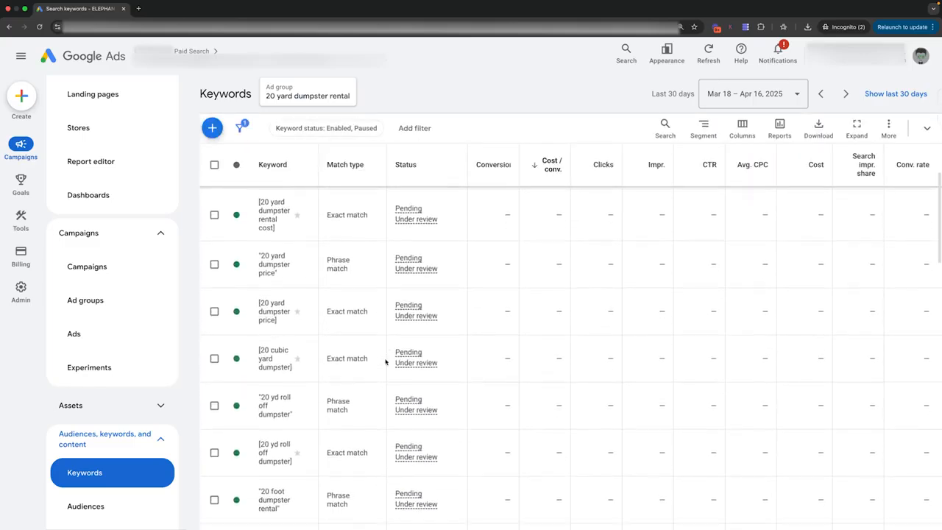
pyautogui.scroll(-3, 385, 361)
pyautogui.scroll(5, 385, 361)
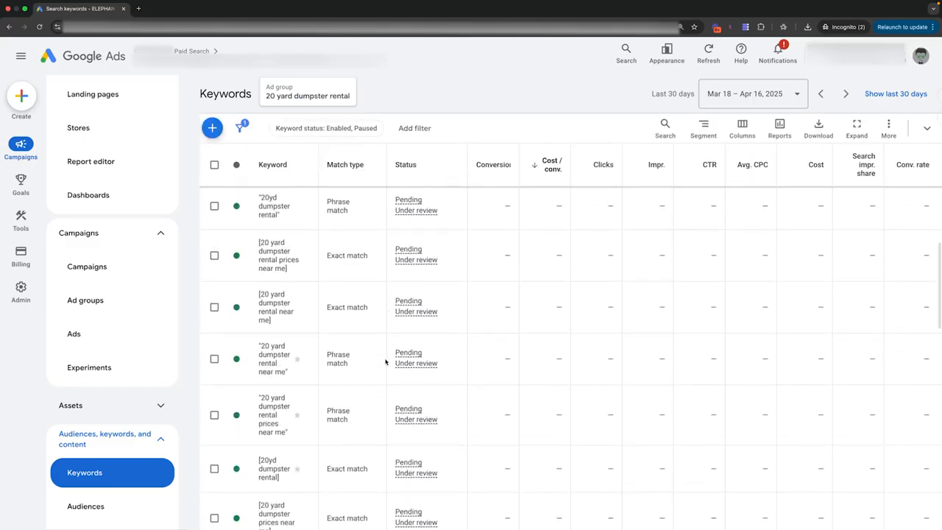
pyautogui.scroll(4, 384, 361)
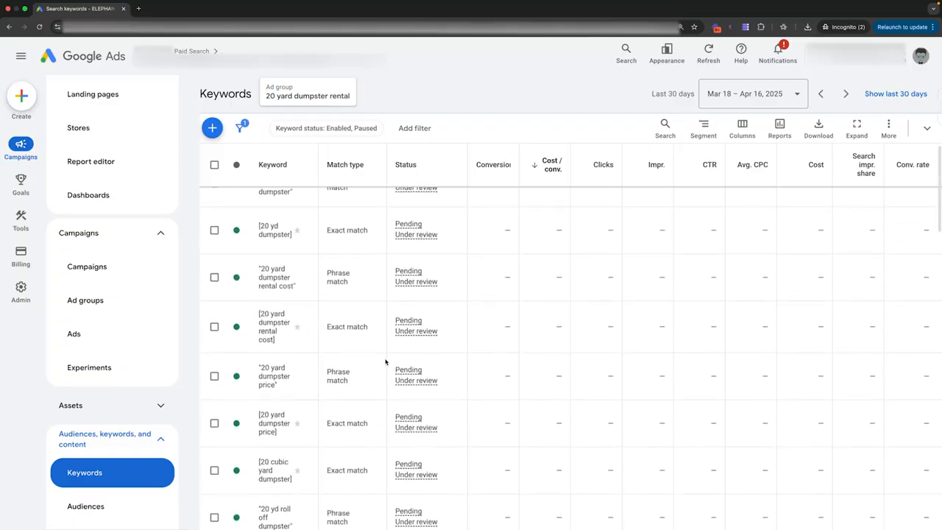
pyautogui.scroll(4, 385, 361)
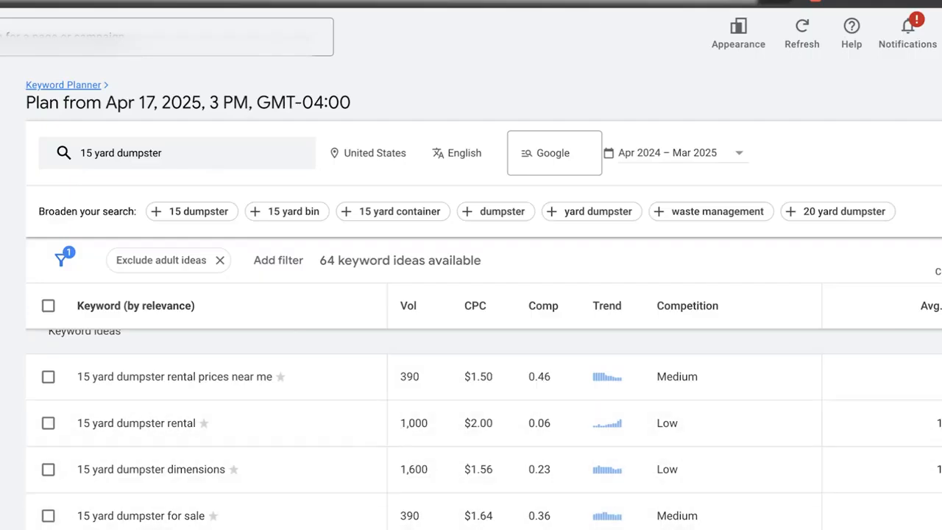
# Collect the 15 yard dumpster ideas "rental prices near me", "rental", "rental near me" and "rental cost", plus "15 yard roll off dumpster", in keywordme
pyautogui.click(858, 4)
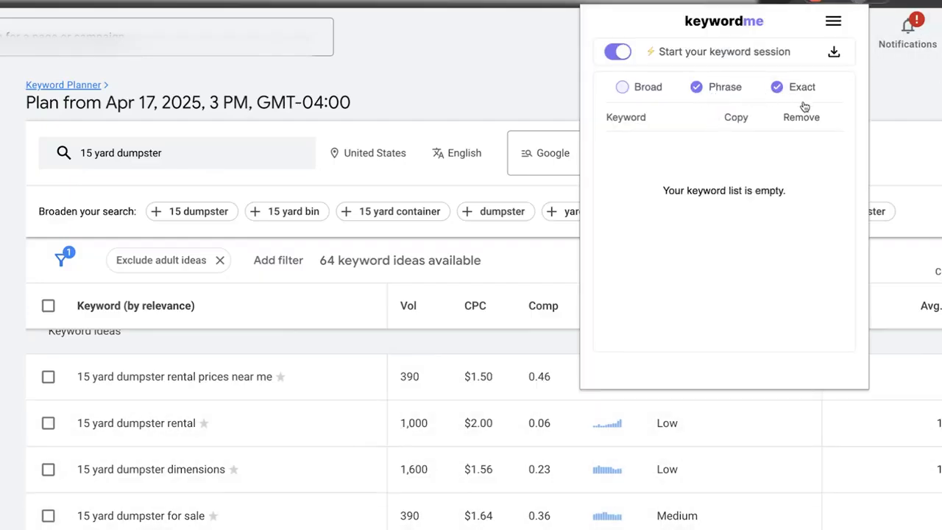
pyautogui.scroll(-3, 240, 201)
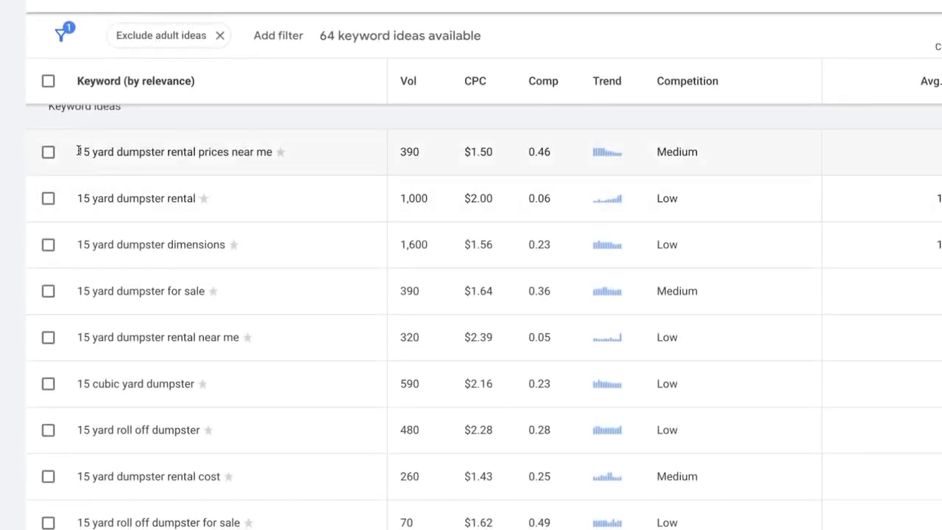
pyautogui.moveTo(78, 151); pyautogui.dragTo(269, 150)
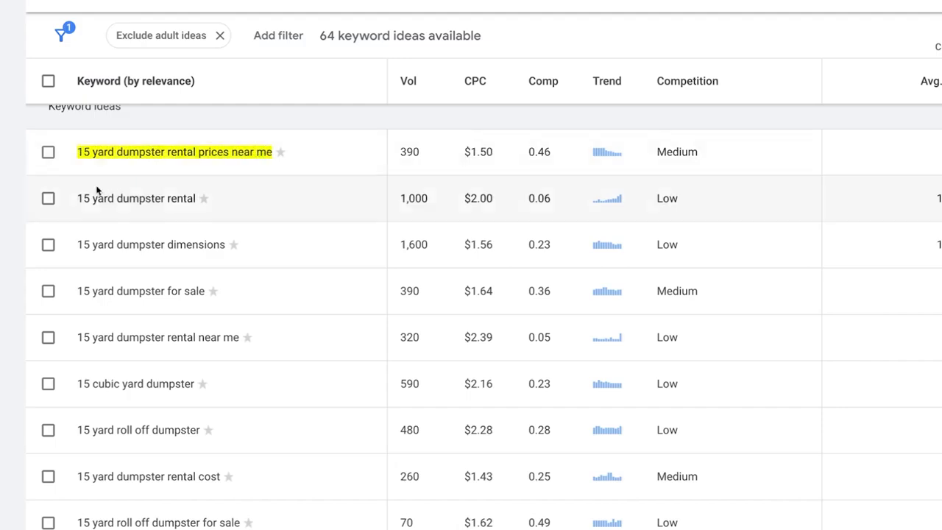
pyautogui.moveTo(79, 198); pyautogui.dragTo(195, 195)
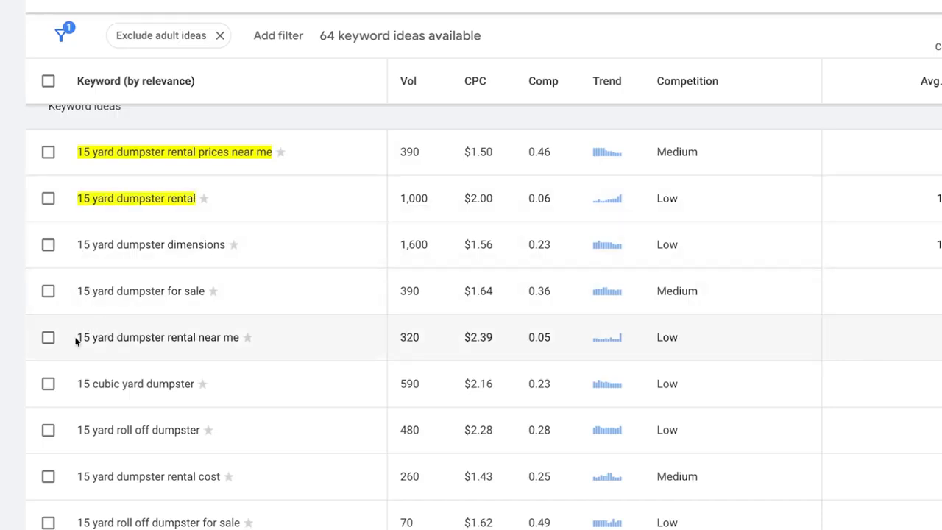
pyautogui.moveTo(77, 337); pyautogui.dragTo(236, 333)
pyautogui.scroll(-3, 93, 388)
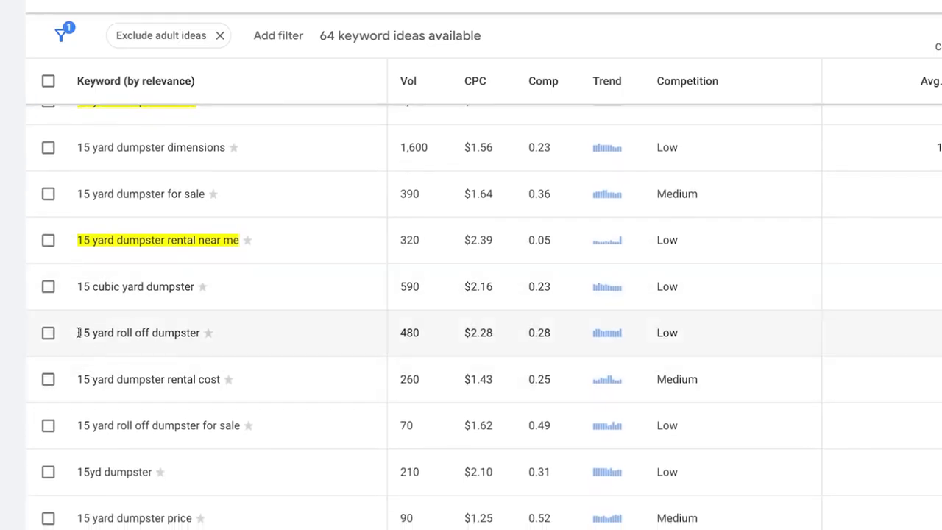
pyautogui.moveTo(78, 332); pyautogui.dragTo(200, 332)
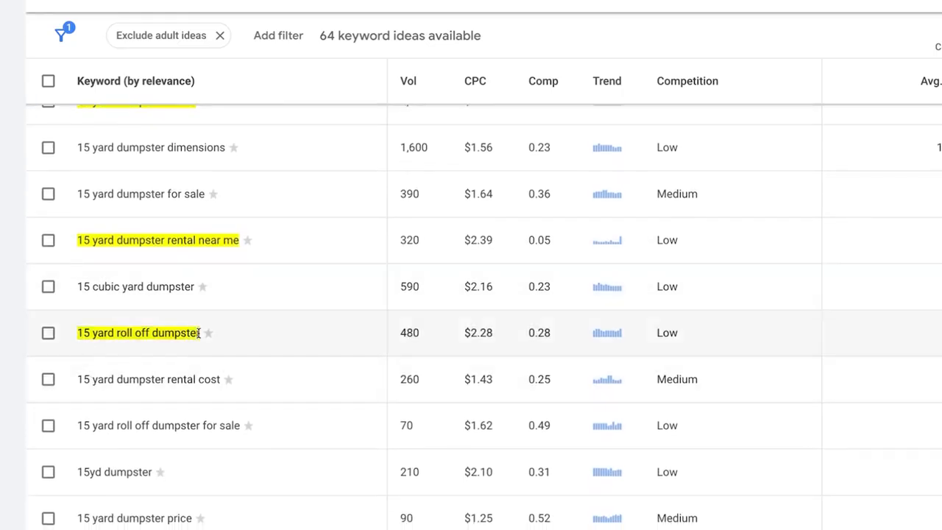
pyautogui.moveTo(78, 379); pyautogui.dragTo(220, 379)
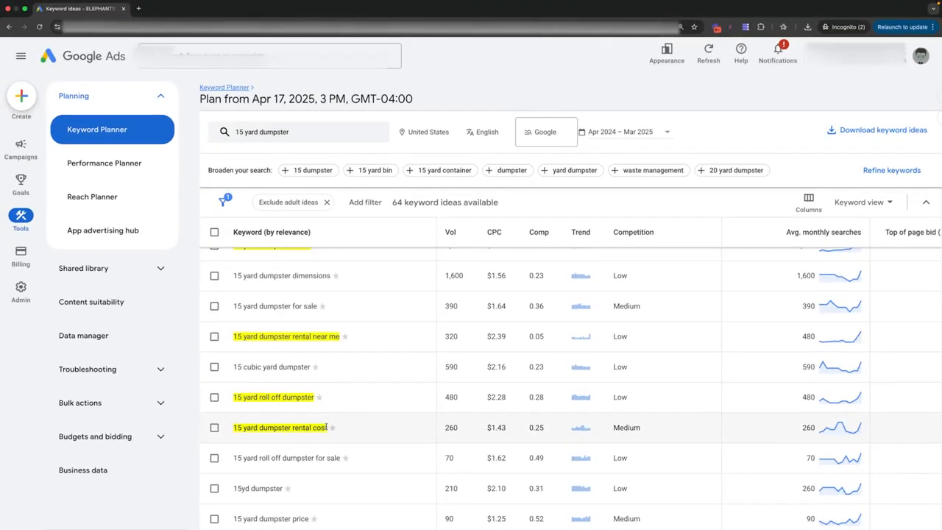
# Copy all the collected 15 yard dumpster keywords from keywordme in phrase and exact match format
pyautogui.scroll(-2, 412, 360)
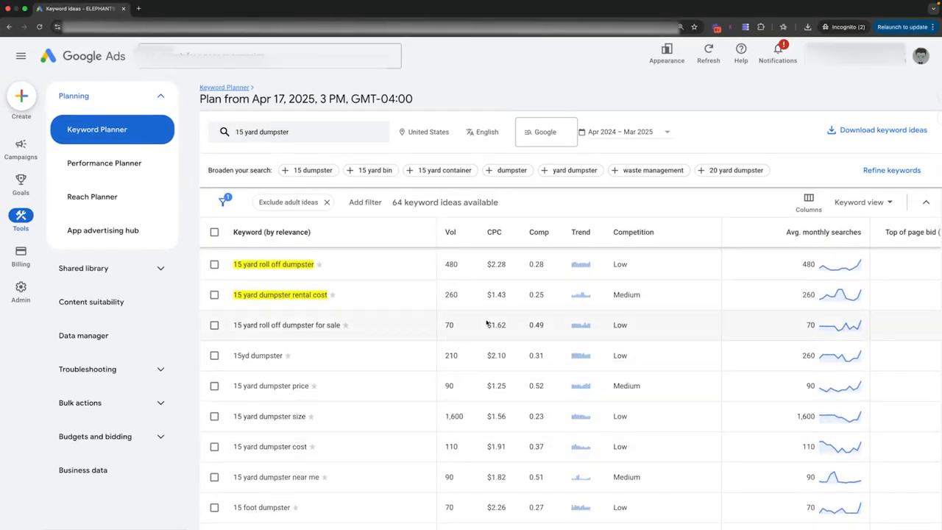
pyautogui.scroll(3, 486, 324)
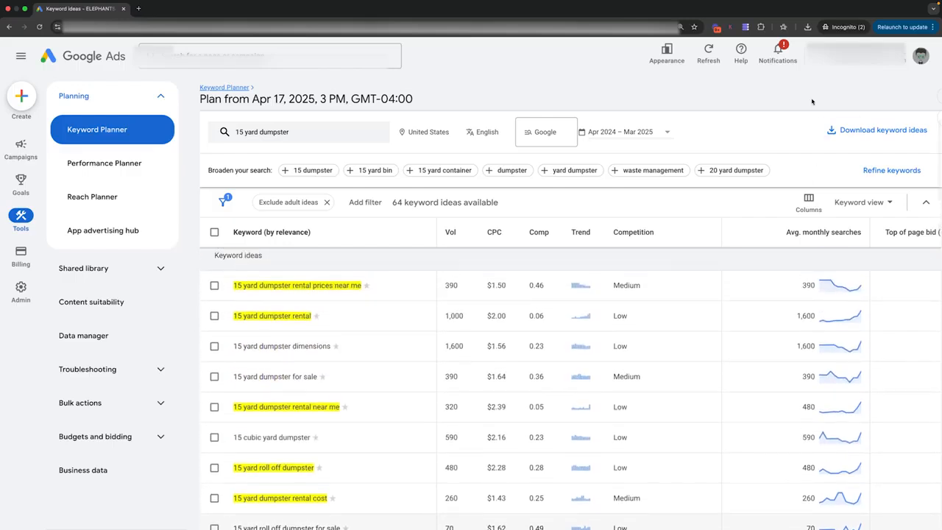
pyautogui.click(745, 26)
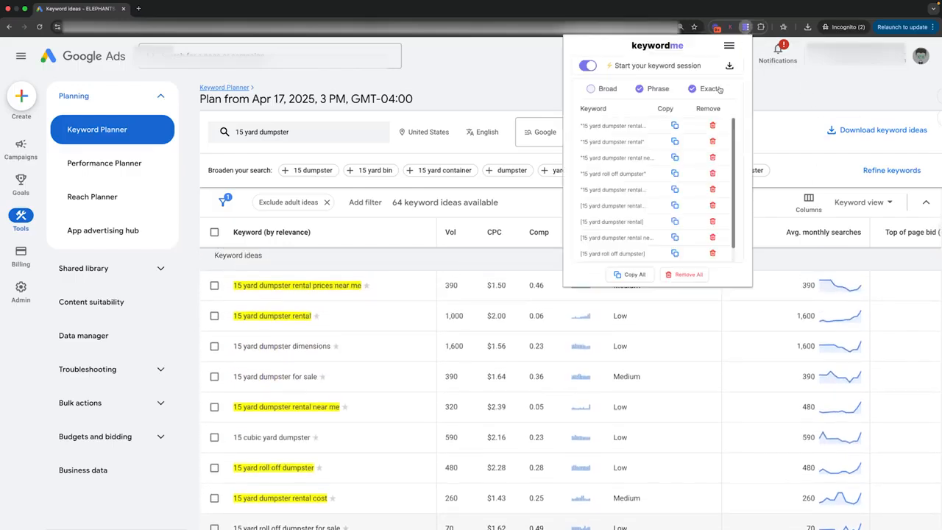
pyautogui.click(630, 275)
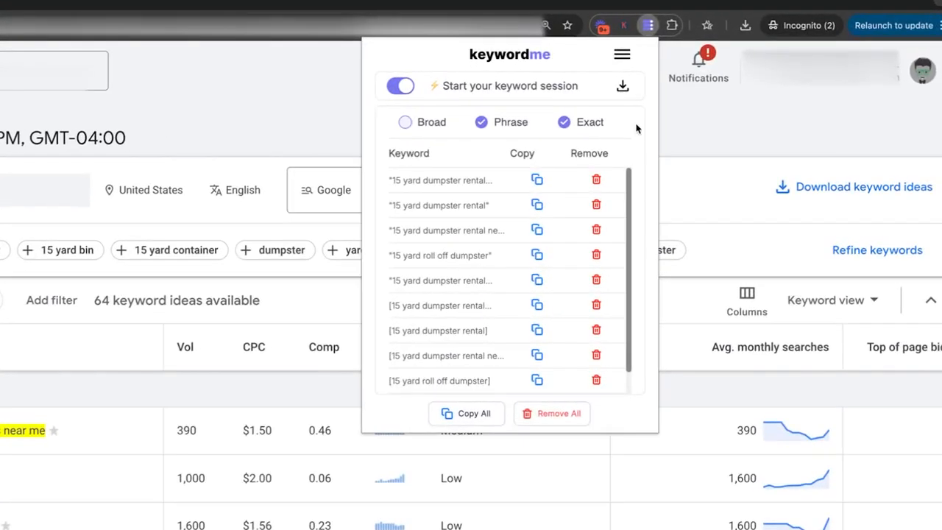
pyautogui.click(623, 86)
pyautogui.tripleClick(437, 228)
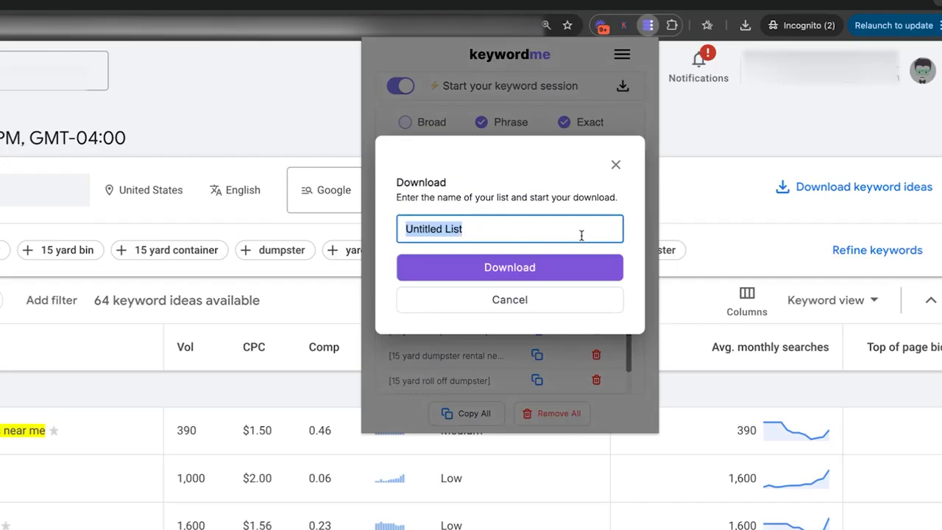
pyautogui.click(615, 164)
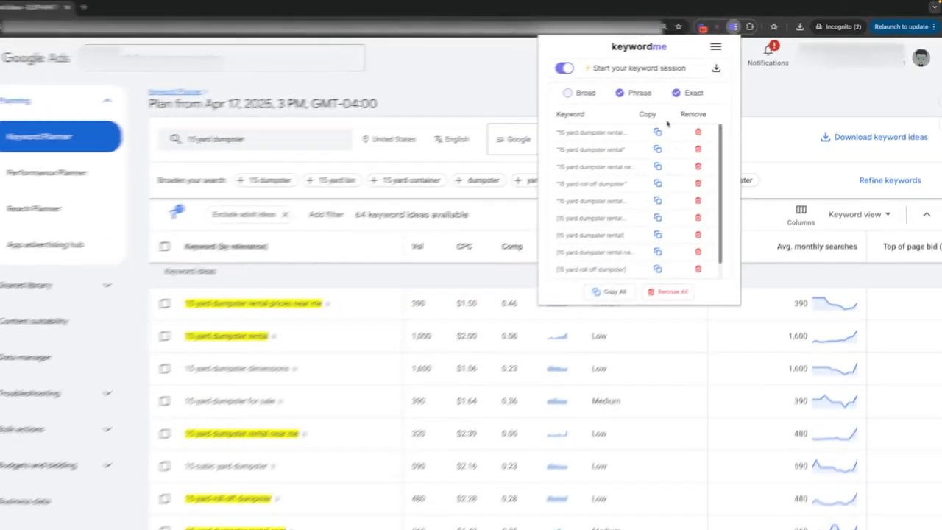